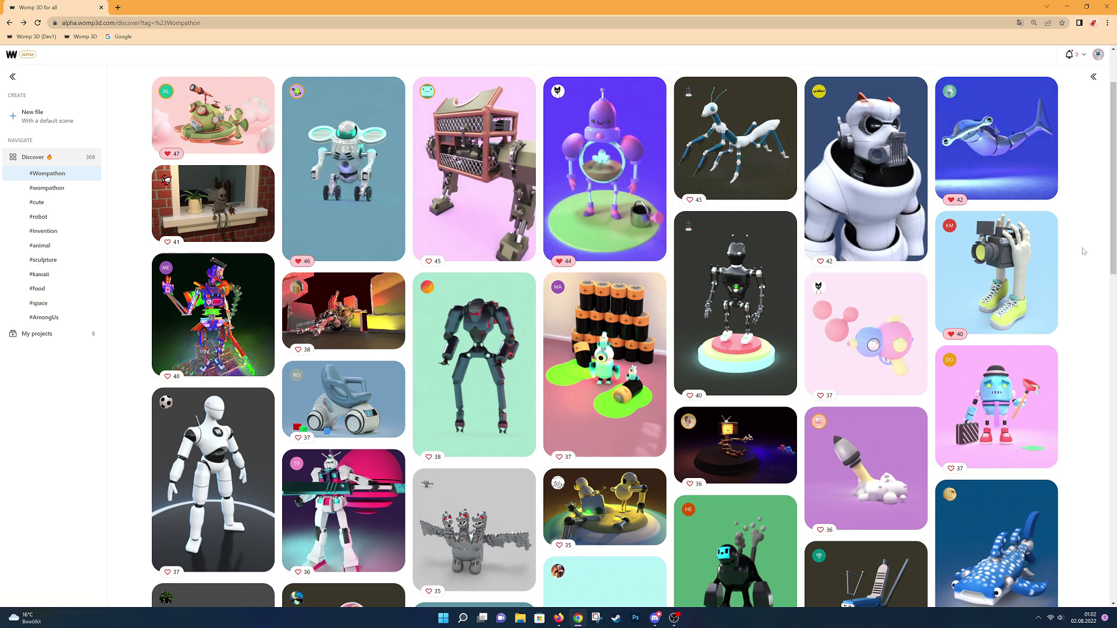
Step: Browse the #Wompathon gallery to examine the hottest contest projects, and return to its beginning
scroll(1083, 252, "down", 2)
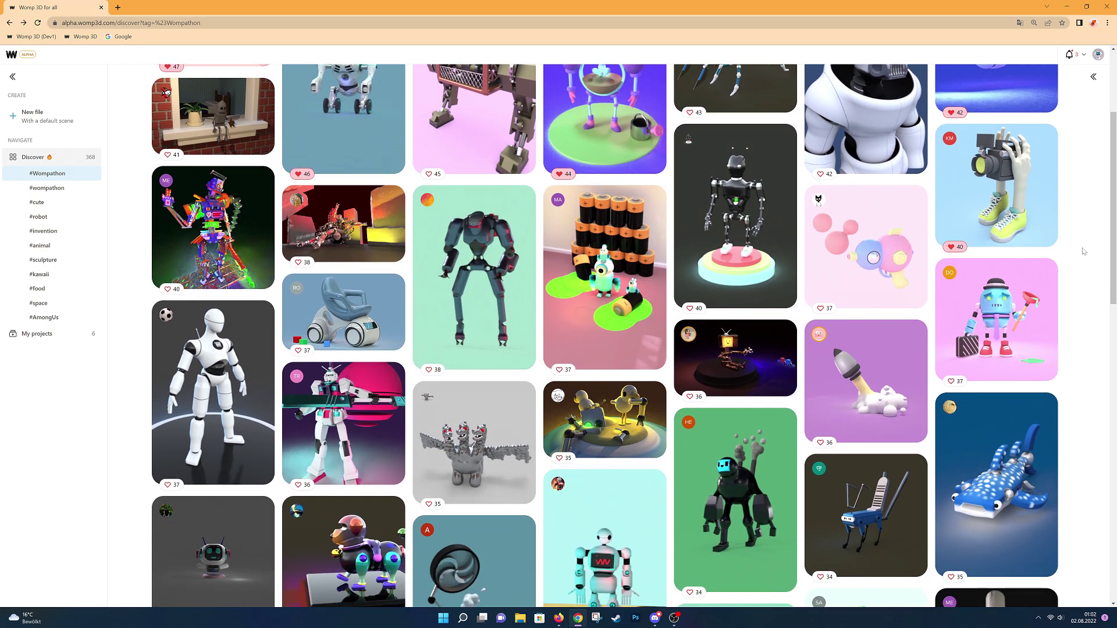
scroll(1083, 251, "down", 2)
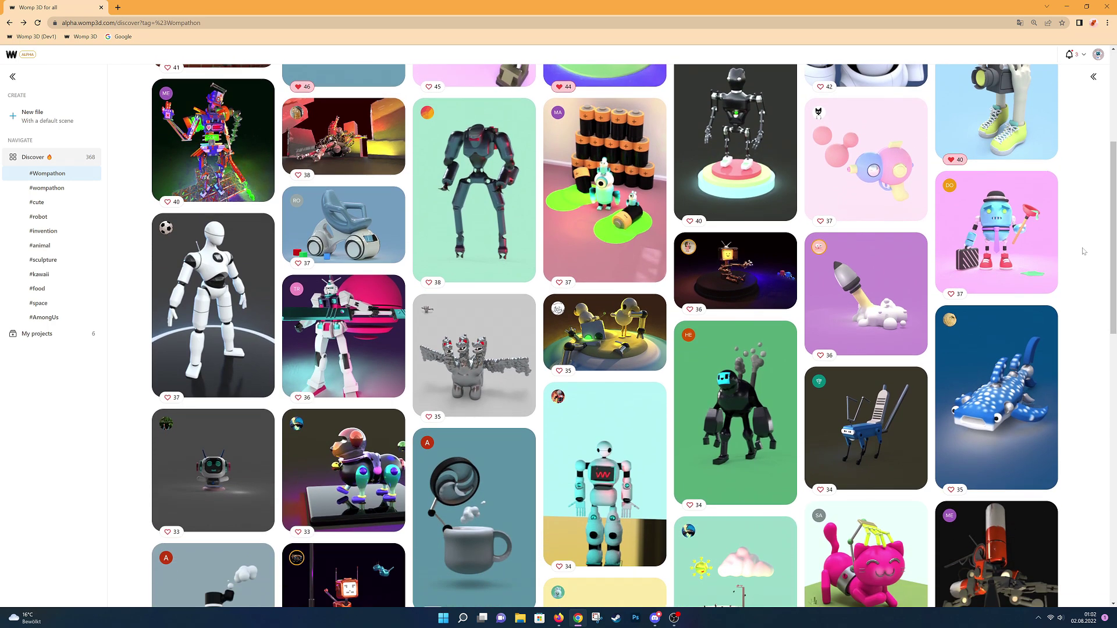
scroll(1083, 252, "down", 5)
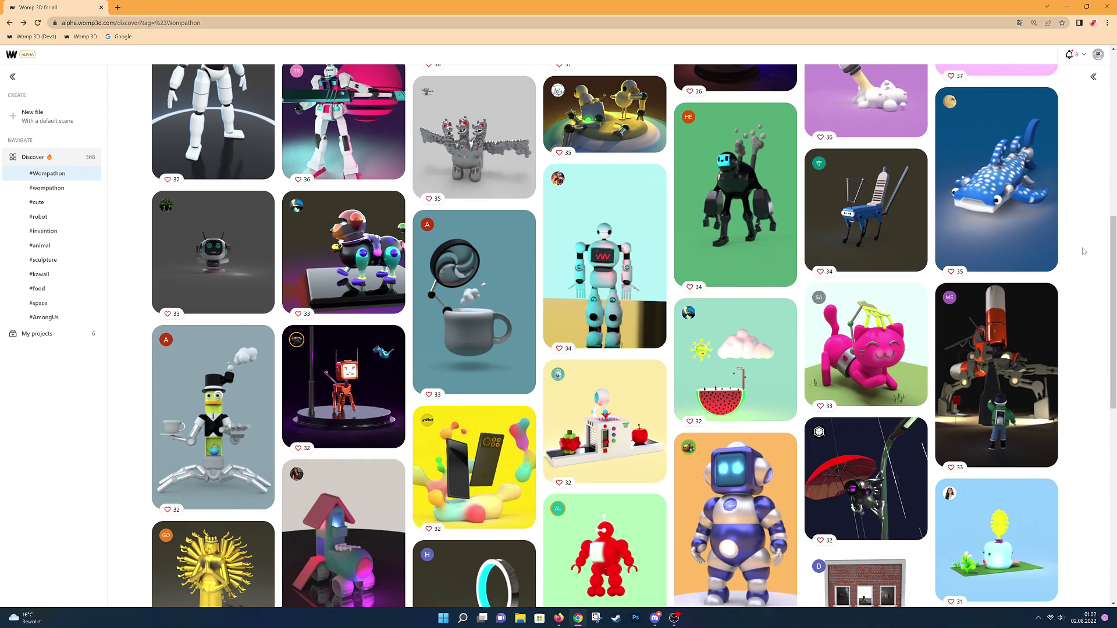
scroll(1083, 252, "down", 1)
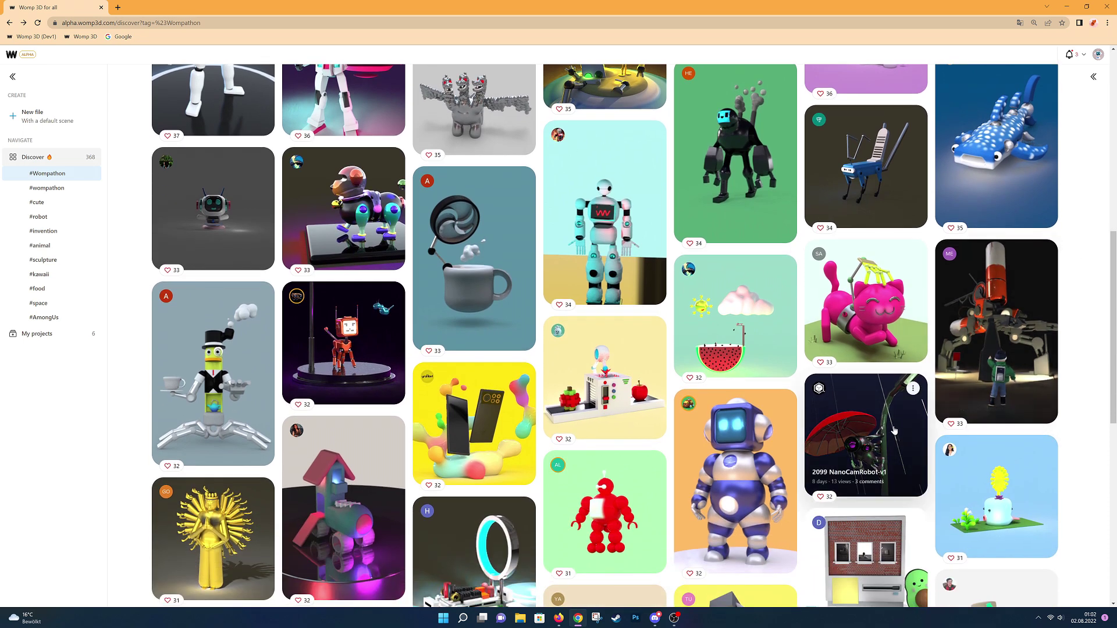
scroll(896, 430, "down", 1)
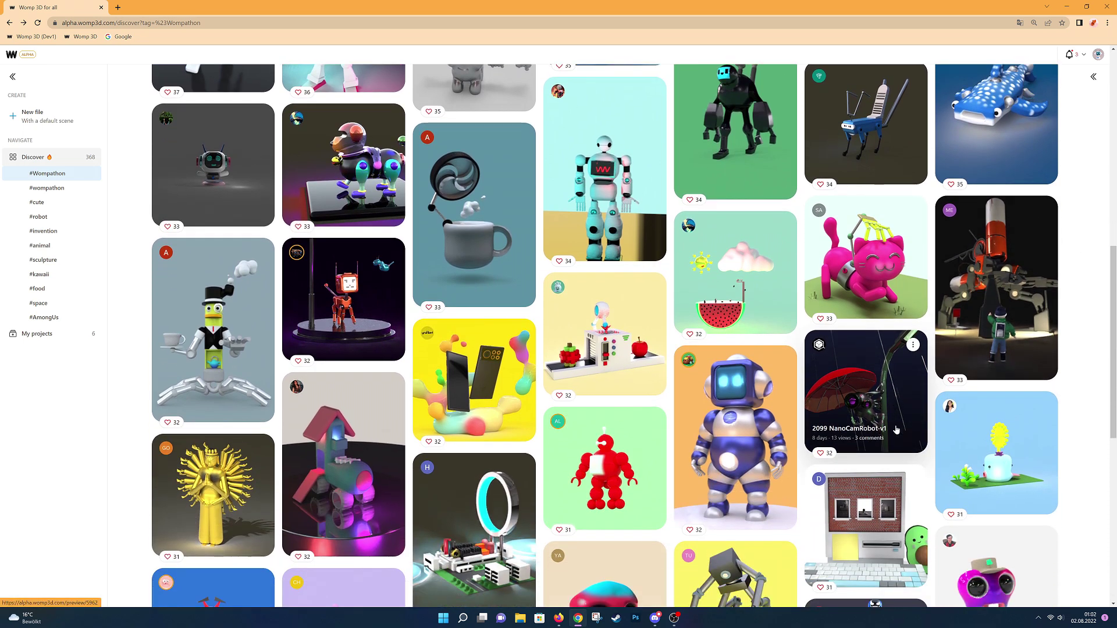
scroll(896, 430, "down", 5)
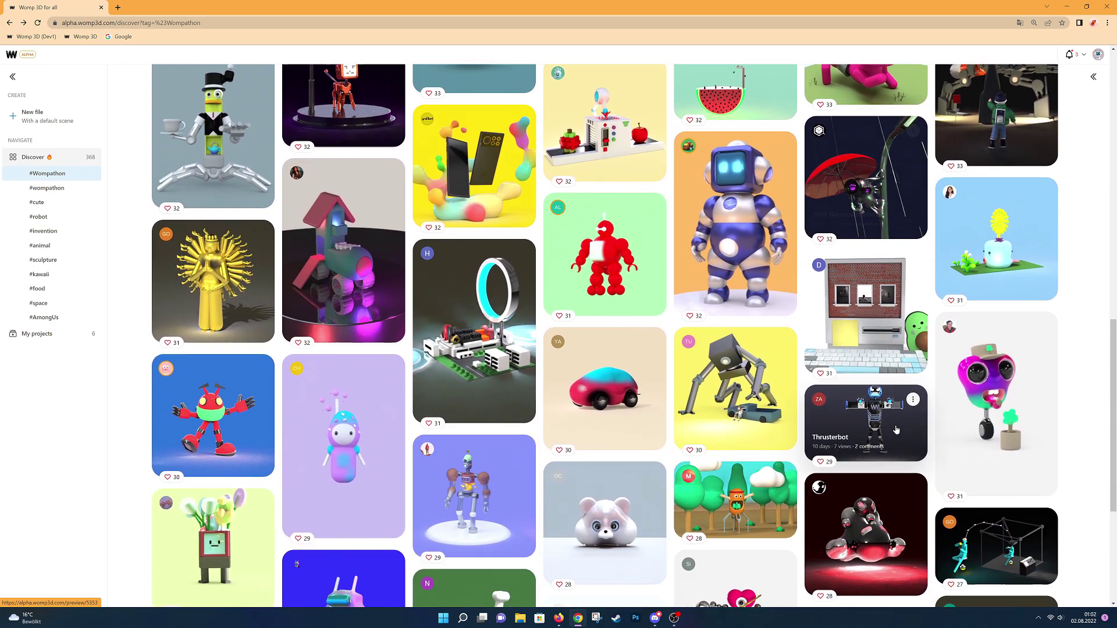
scroll(896, 430, "up", 2)
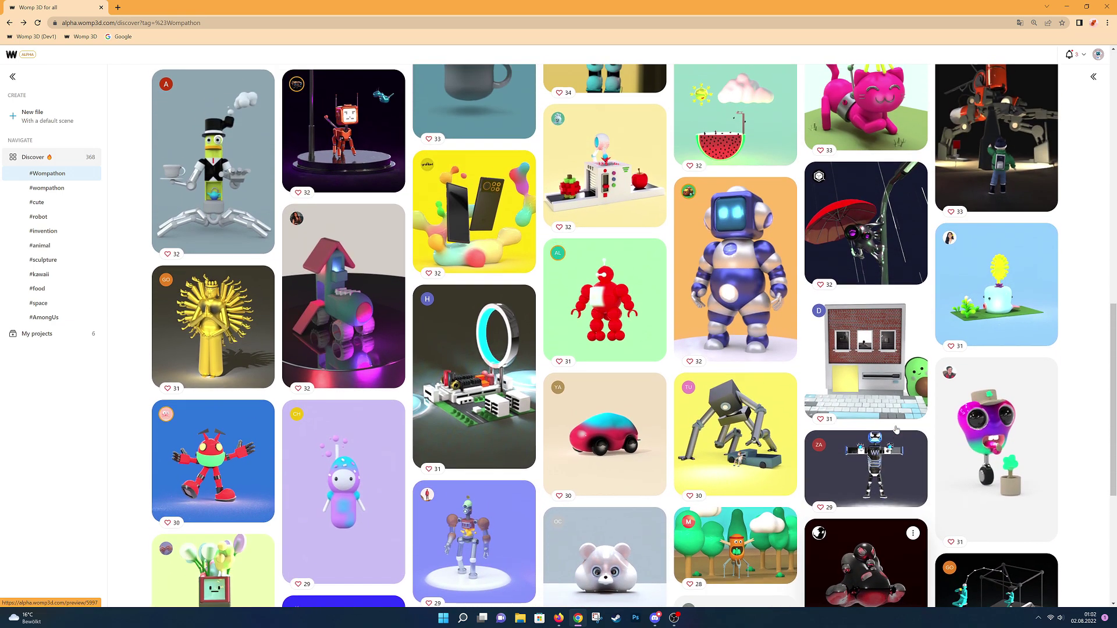
scroll(896, 430, "up", 10)
scroll(895, 430, "up", 5)
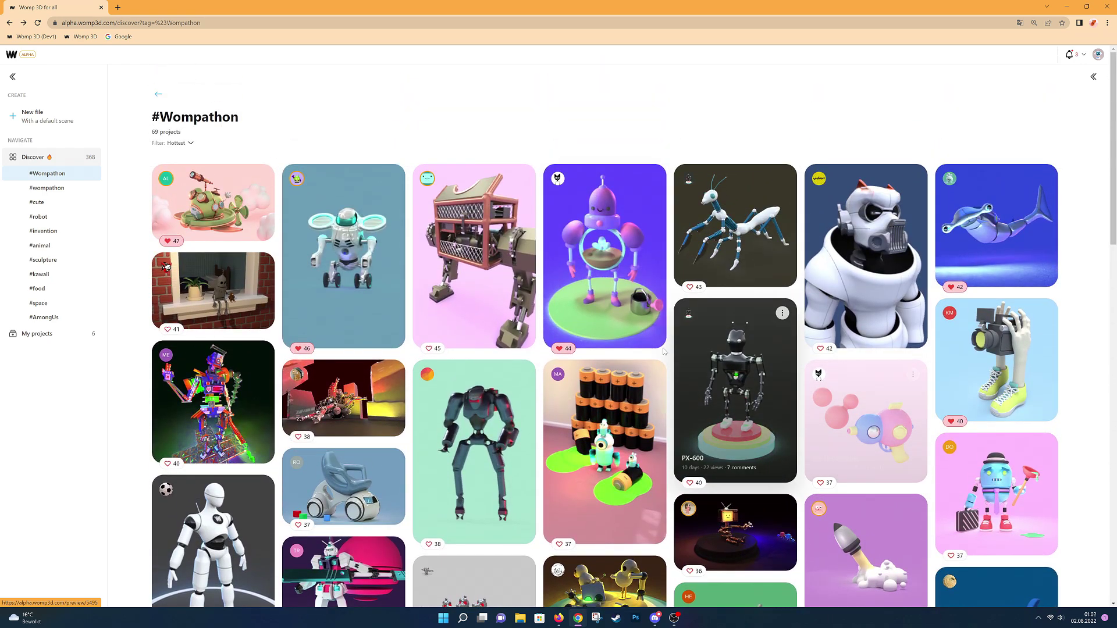
Step: Open the "Flying Froggy Submarine!" project and orbit its 3D preview to inspect the model from another angle
left_click(238, 197)
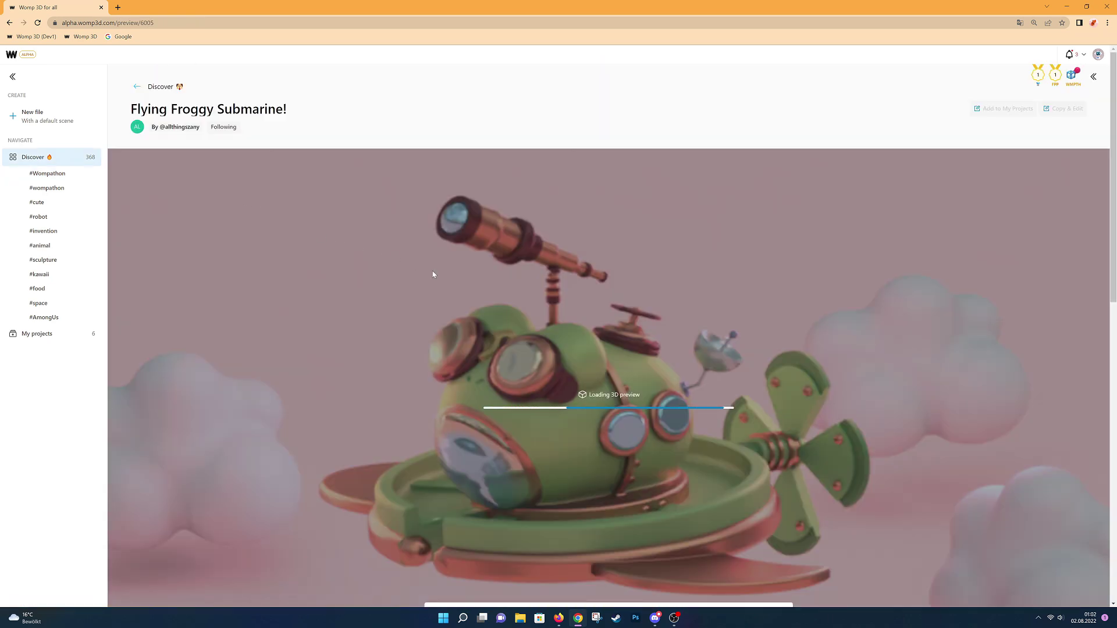
scroll(752, 346, "down", 2)
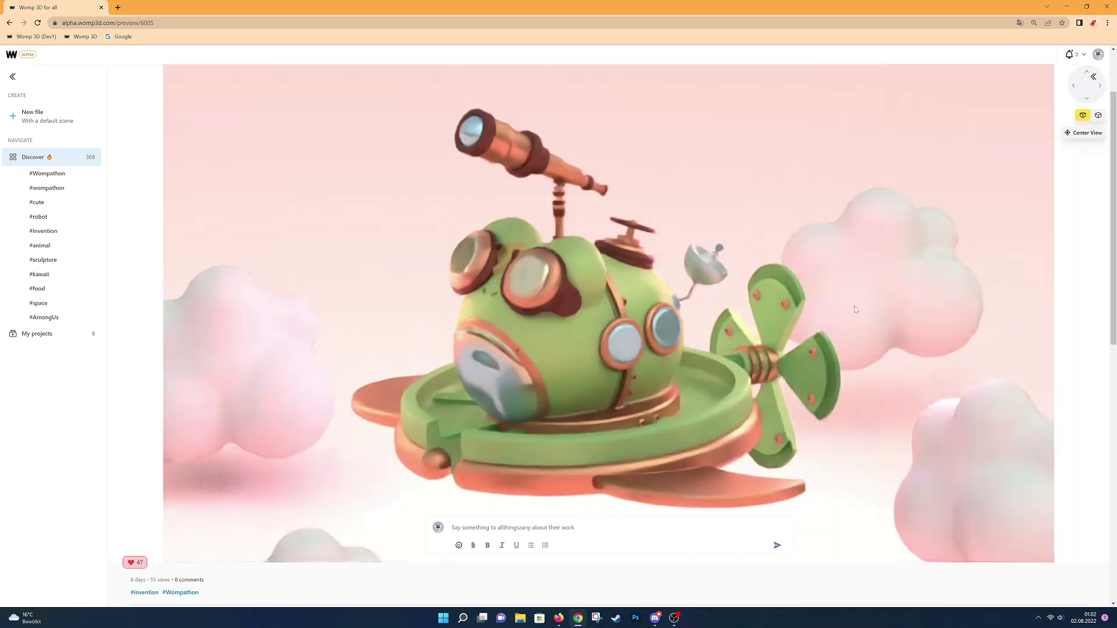
left_click_drag(574, 337, 648, 319)
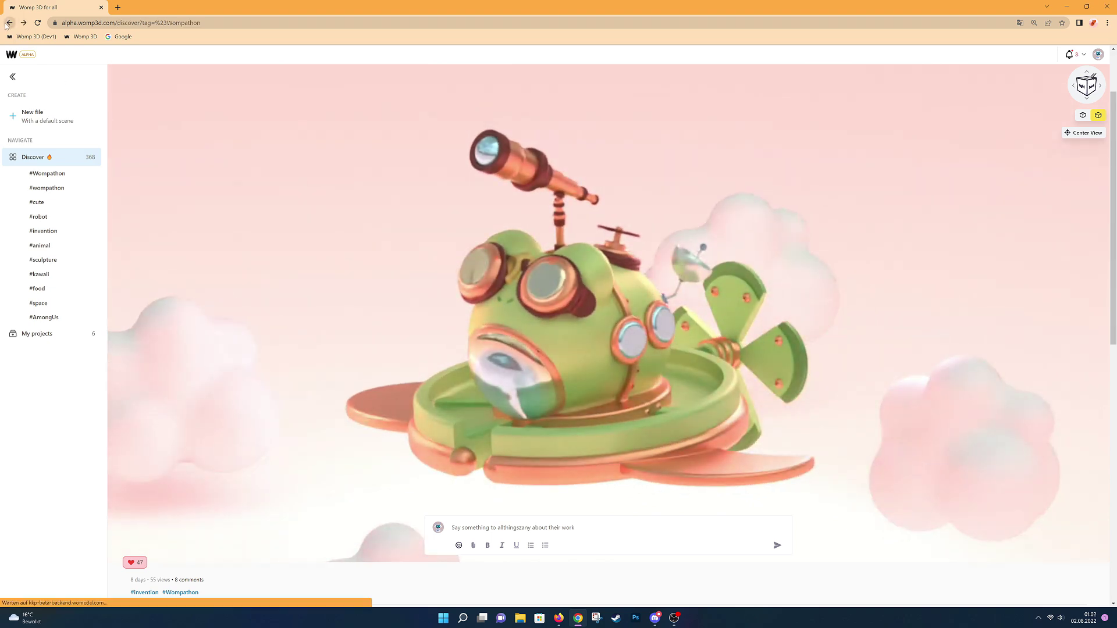
Step: Return to the #Wompathon gallery and look through its projects with the All Projects filter
left_click(48, 174)
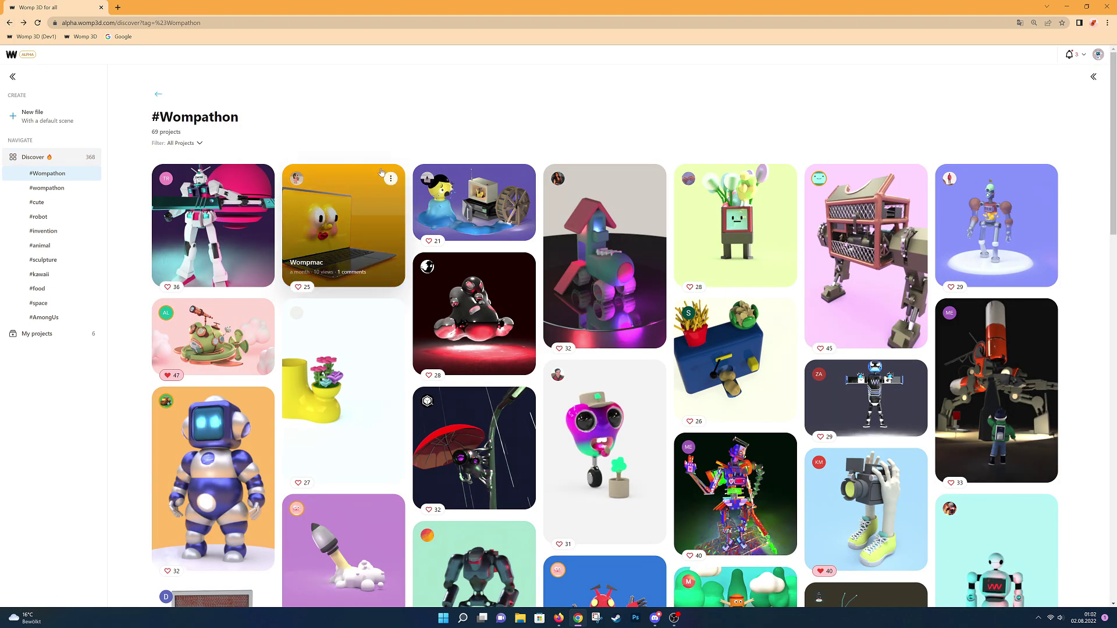
scroll(551, 206, "down", 5)
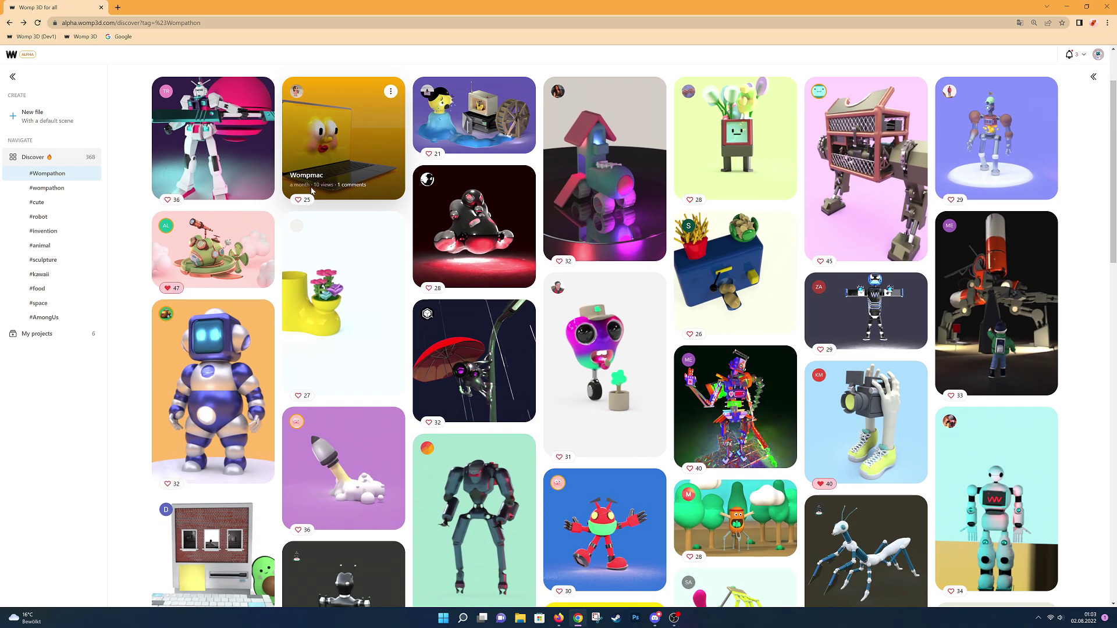
scroll(551, 206, "down", 5)
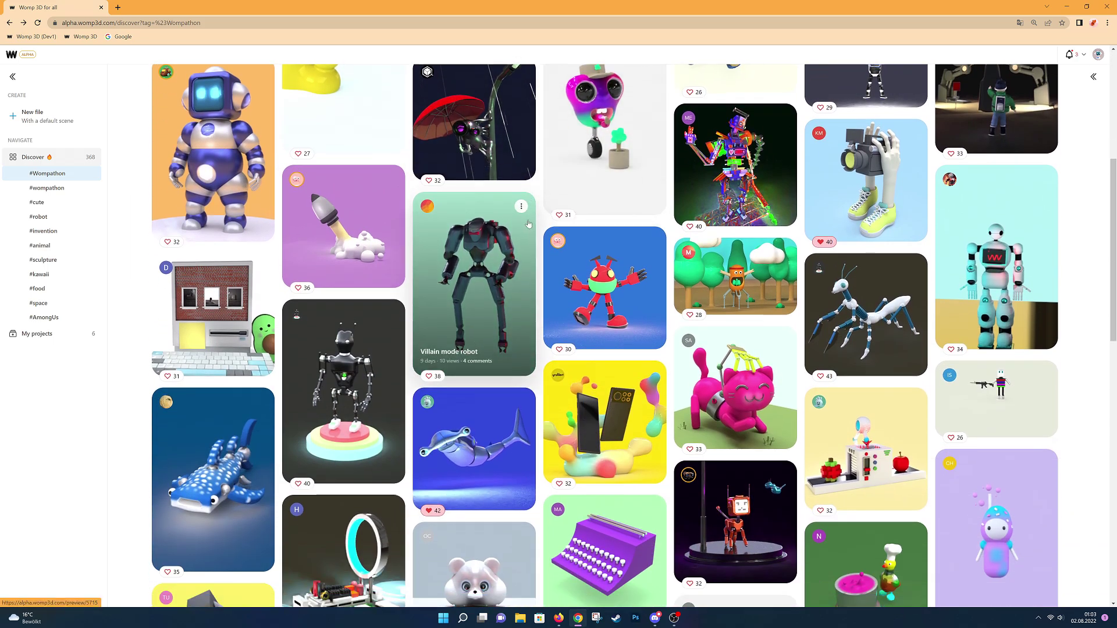
scroll(528, 223, "down", 4)
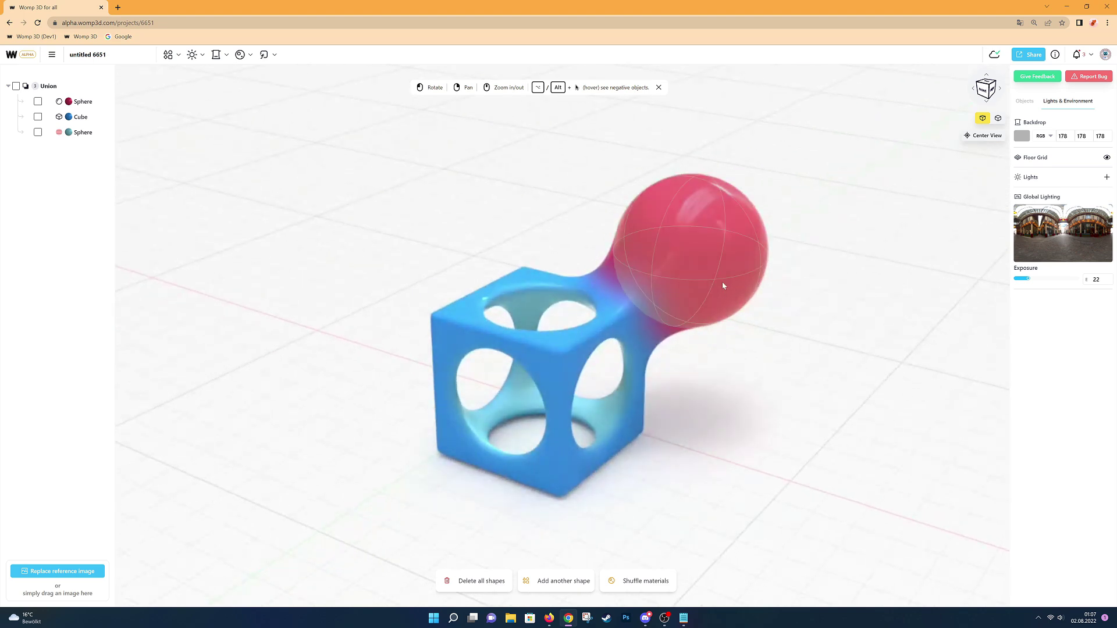
Step: Move the red sphere along its axes above the cube, to about X 17.64, Y 64.82, Z -112.88
left_click(721, 282)
left_click_drag(751, 266, 658, 243)
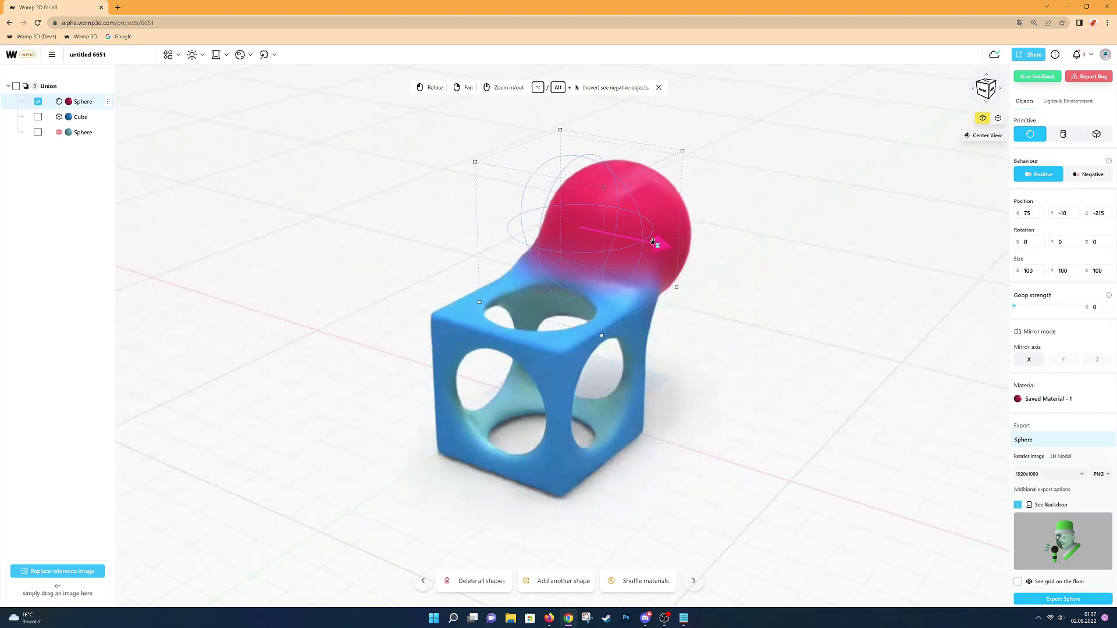
left_click_drag(553, 212, 622, 236)
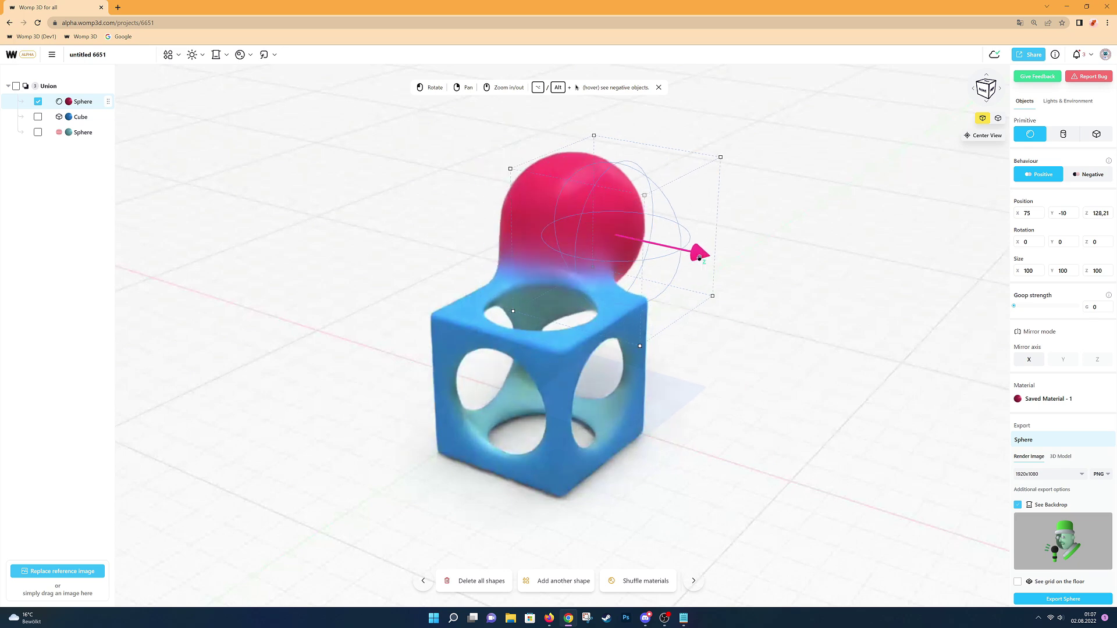
left_click_drag(563, 272, 518, 306)
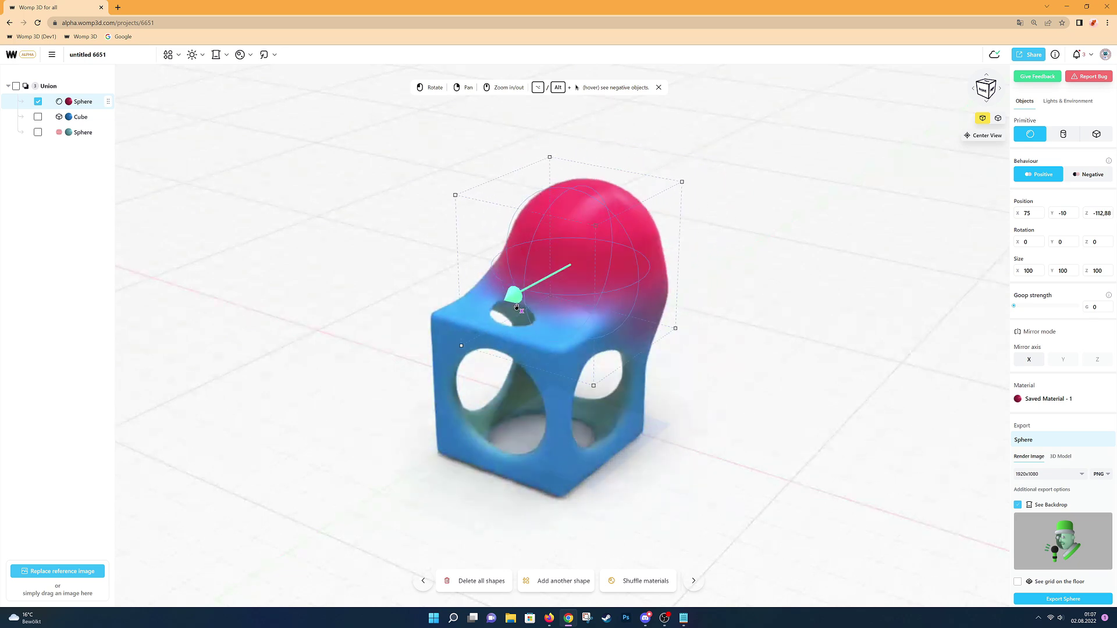
left_click_drag(556, 213, 552, 114)
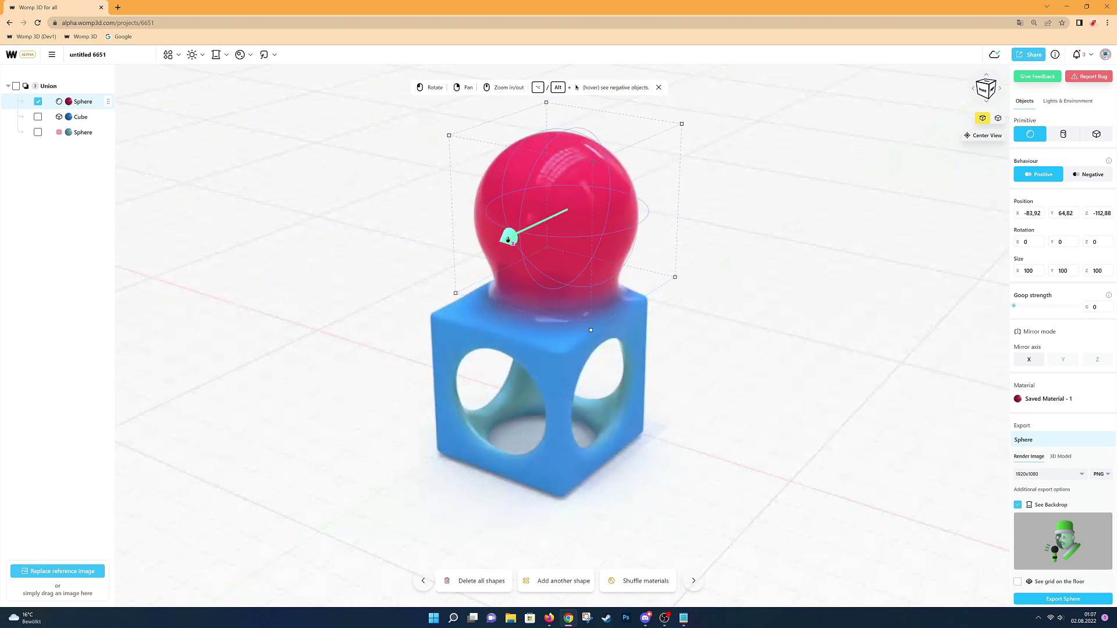
left_click_drag(503, 241, 544, 228)
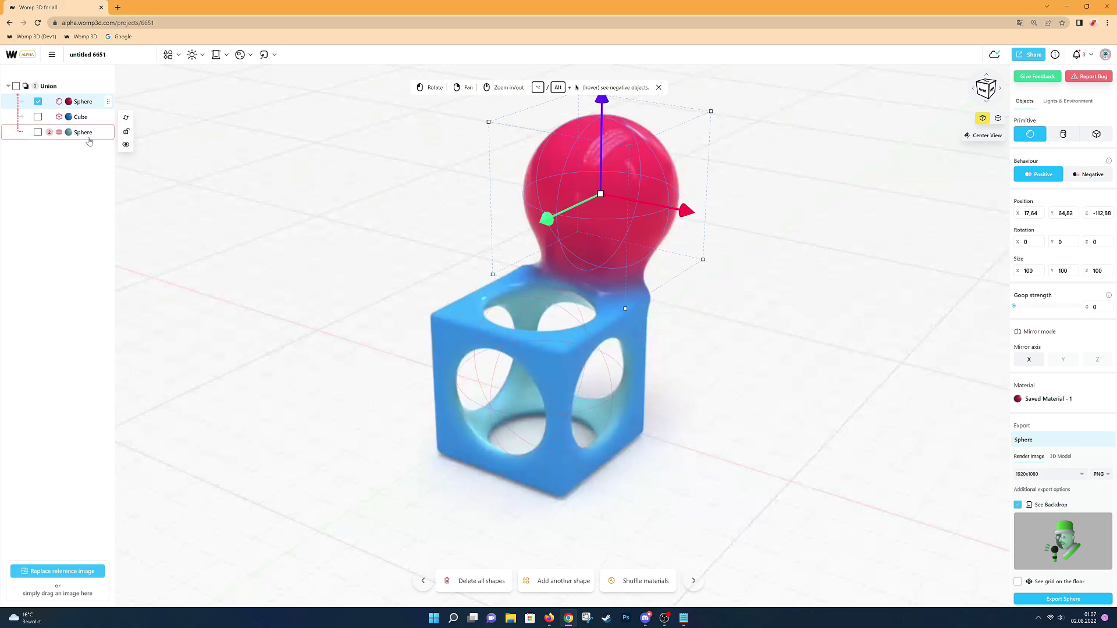
left_click_drag(539, 255, 539, 314)
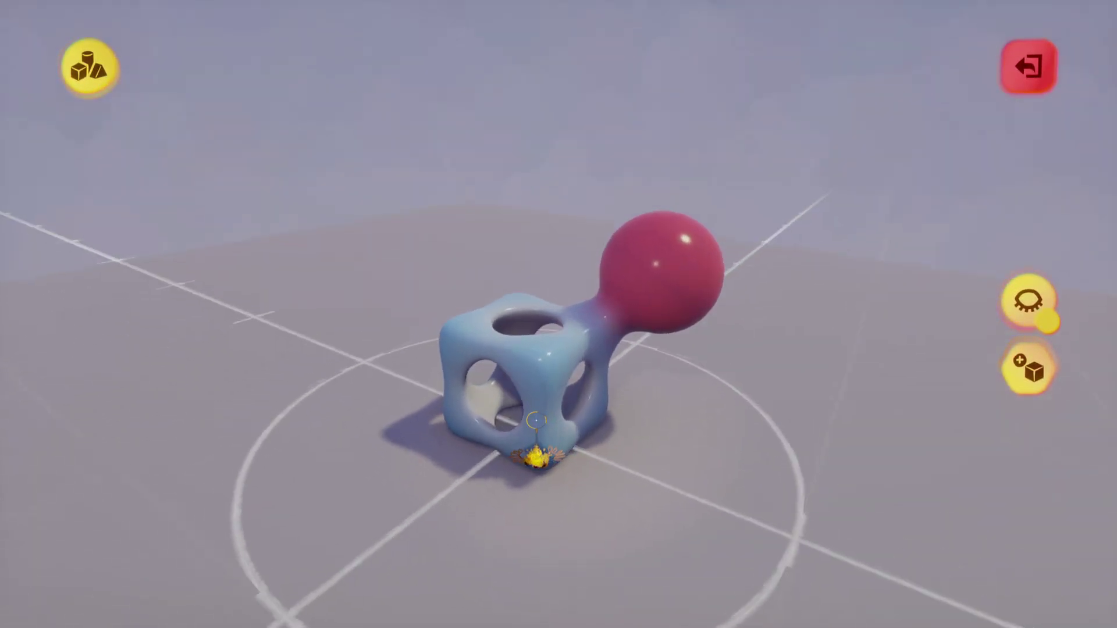
Step: Switch to Dreams, open the cube sculpture for sculpting, stamp a yellow sphere onto its upper corner and exit sculpt mode
mouse_move(579, 424)
left_mouse_down()
mouse_move(623, 319)
mouse_move(574, 282)
mouse_move(657, 369)
mouse_move(569, 437)
mouse_move(578, 316)
mouse_move(568, 394)
mouse_move(640, 325)
mouse_move(510, 373)
left_mouse_up()
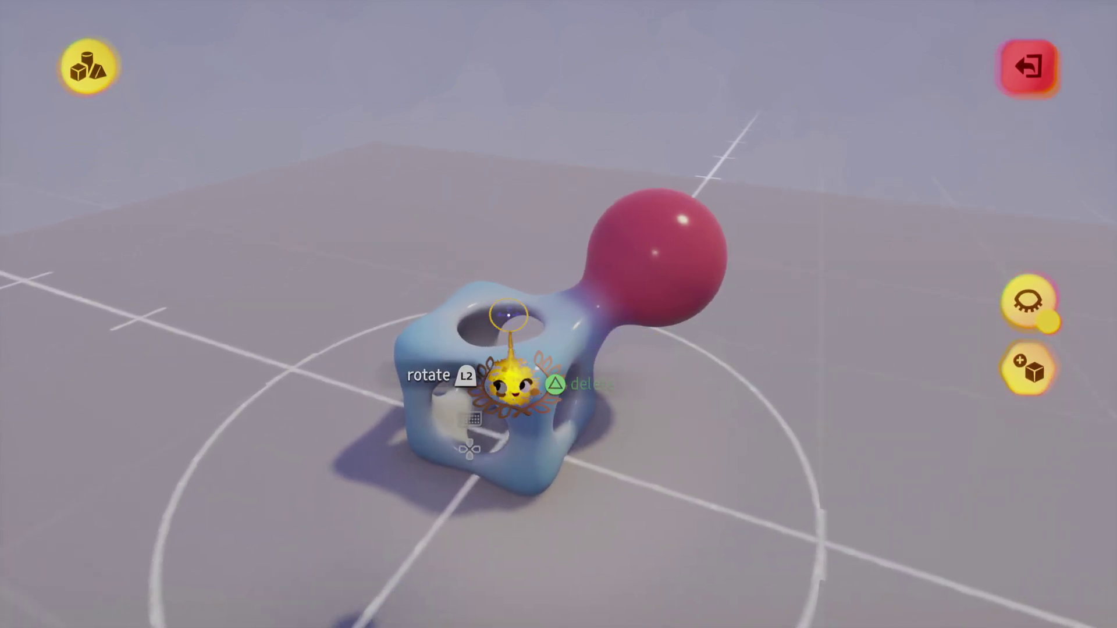
double_click(511, 373)
left_click(461, 240)
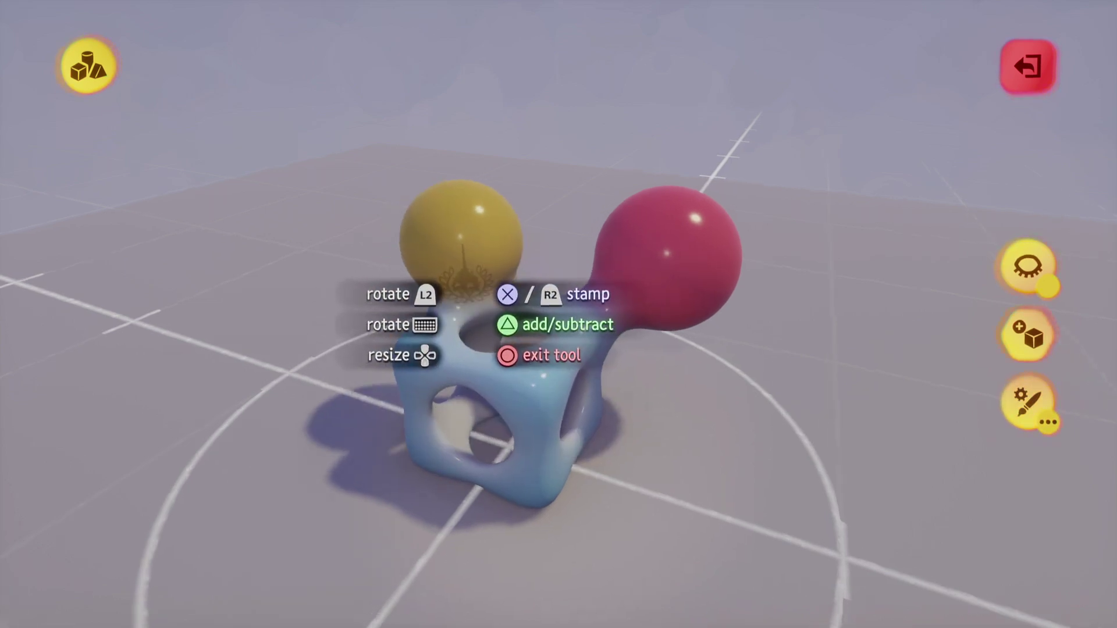
key("Escape")
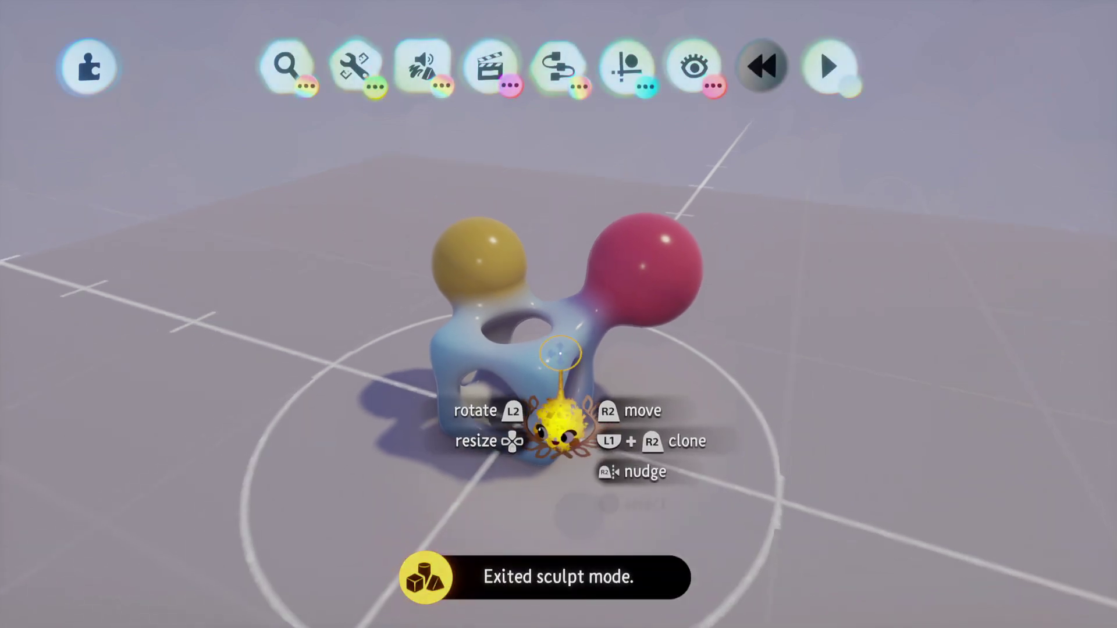
Step: Open the sculpture's outer properties and experiment with its surface shine and reflection amounts
key("t")
left_click_drag(689, 320, 791, 321)
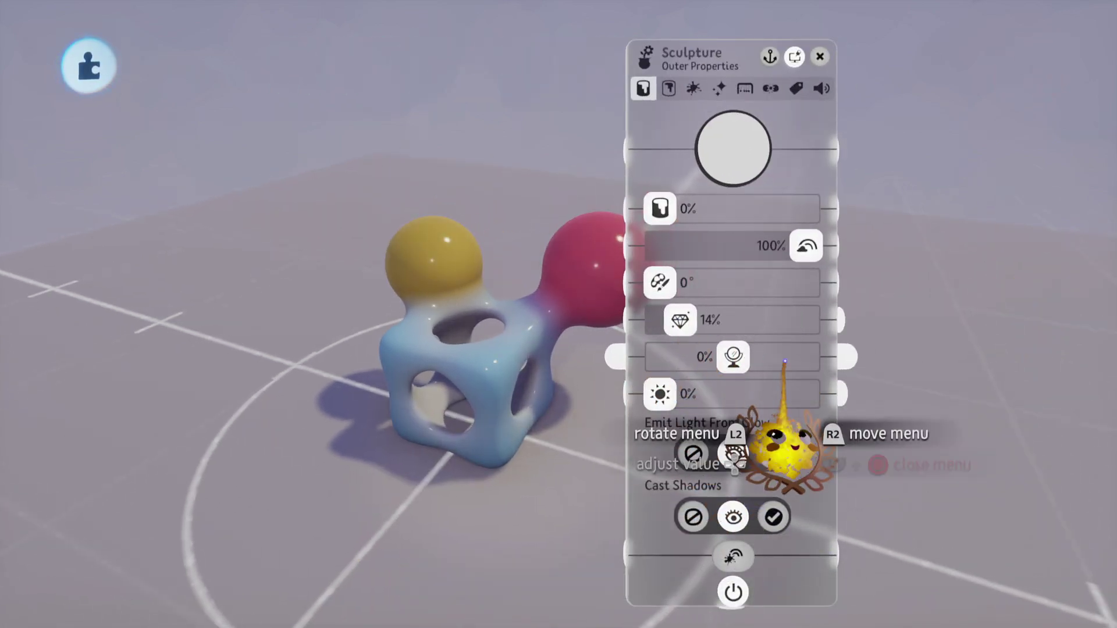
mouse_move(736, 356)
left_mouse_down()
mouse_move(787, 355)
mouse_move(689, 357)
left_mouse_up()
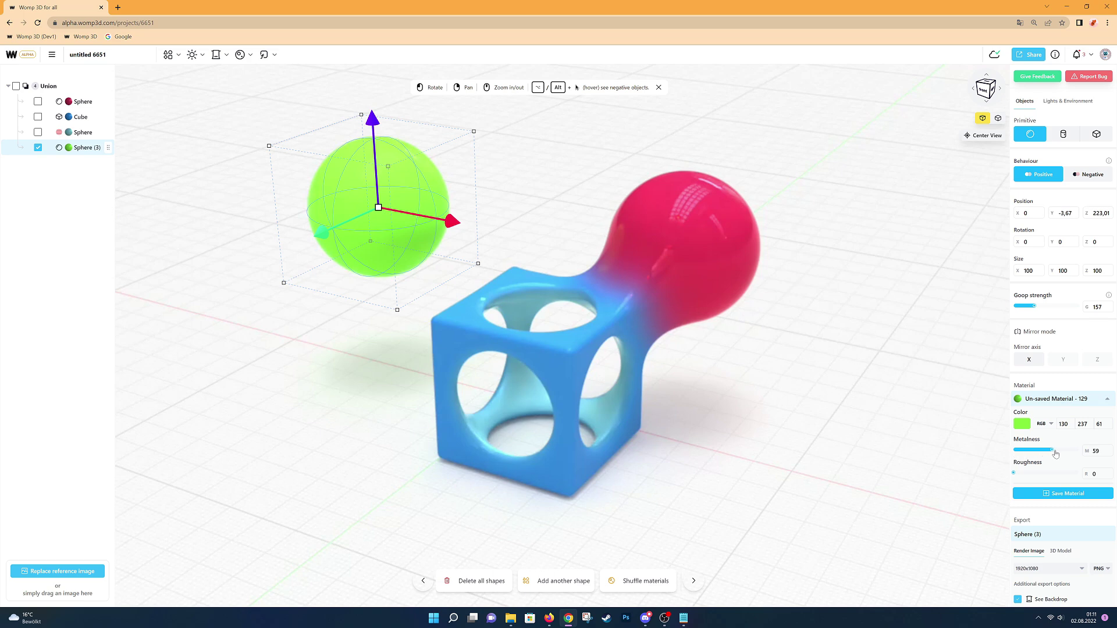
Step: Switch back to Womp 3D and set the green sphere's metalness to 58 and roughness to 3
left_click_drag(1059, 454, 1050, 458)
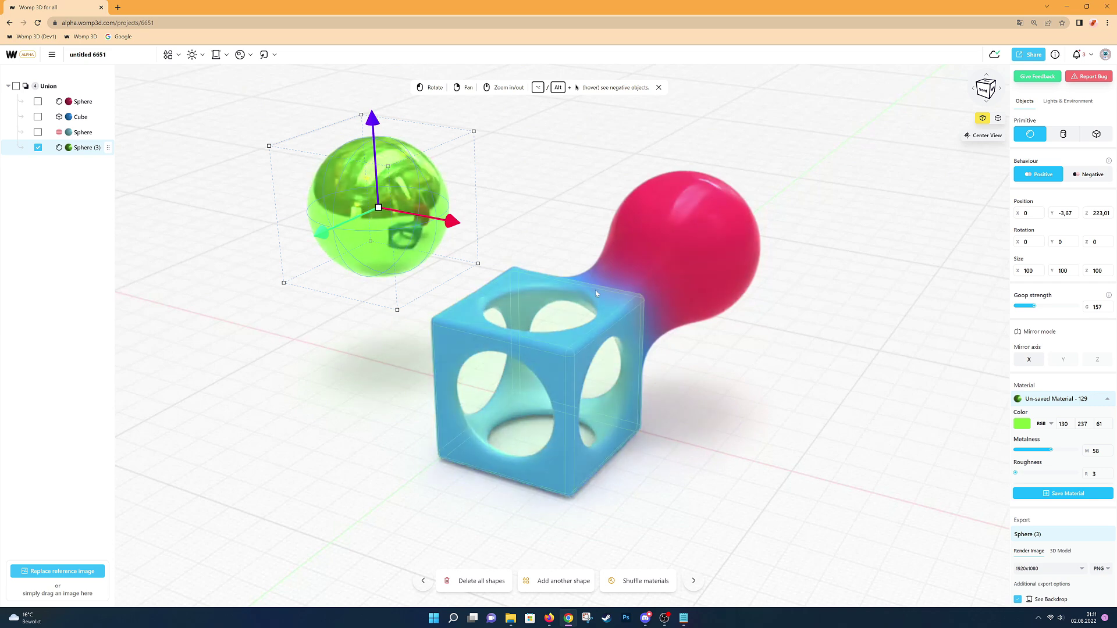
Step: Move the green sphere onto the cube at Z 27.2 and set its goop strength to about 315
left_click_drag(468, 233, 579, 256)
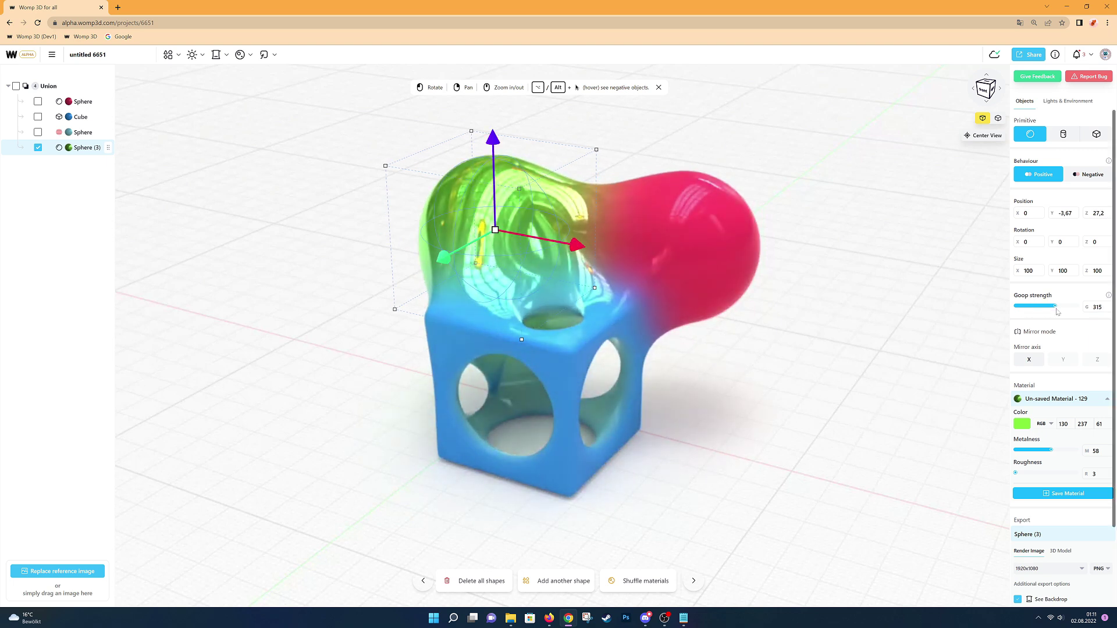
left_click_drag(1058, 312, 1059, 313)
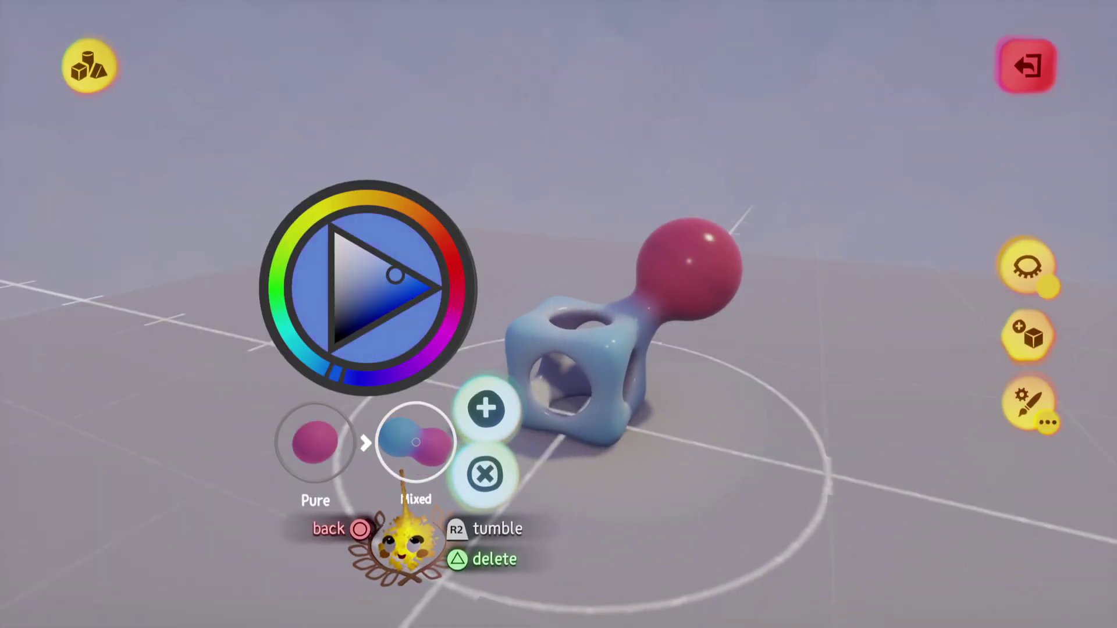
Step: Switch to Dreams, smear a rotating cube in mixed blue and magenta around the sculpture, and undo the smear
key("Escape")
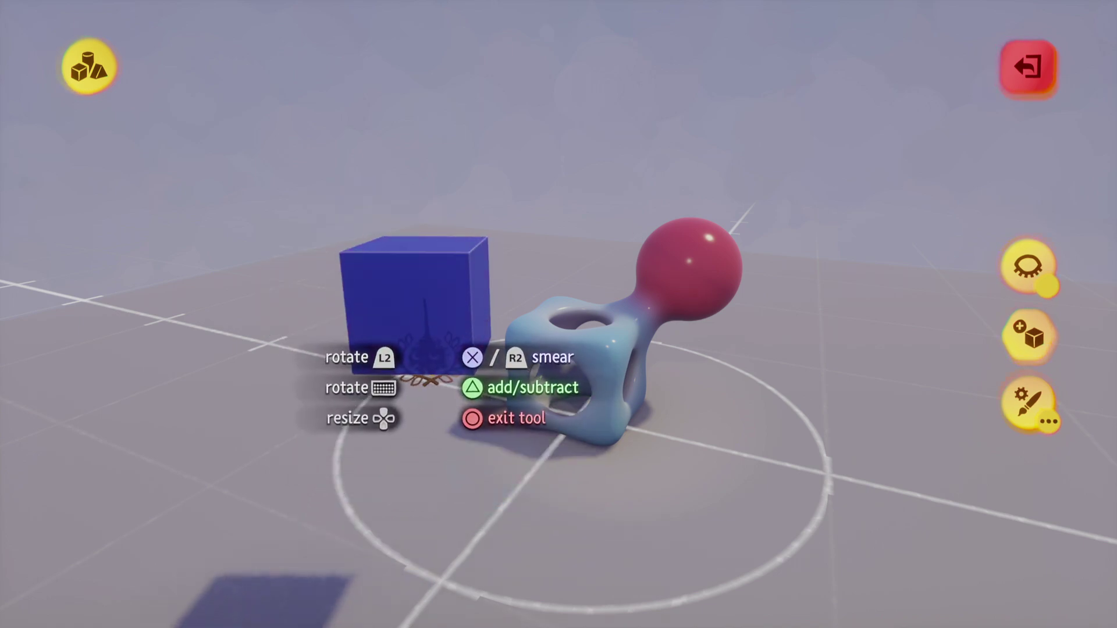
mouse_move(384, 279)
left_mouse_down()
mouse_move(312, 262)
mouse_move(524, 225)
mouse_move(474, 473)
mouse_move(611, 360)
left_mouse_up()
mouse_move(285, 314)
left_mouse_down()
mouse_move(352, 366)
mouse_move(560, 462)
left_mouse_up()
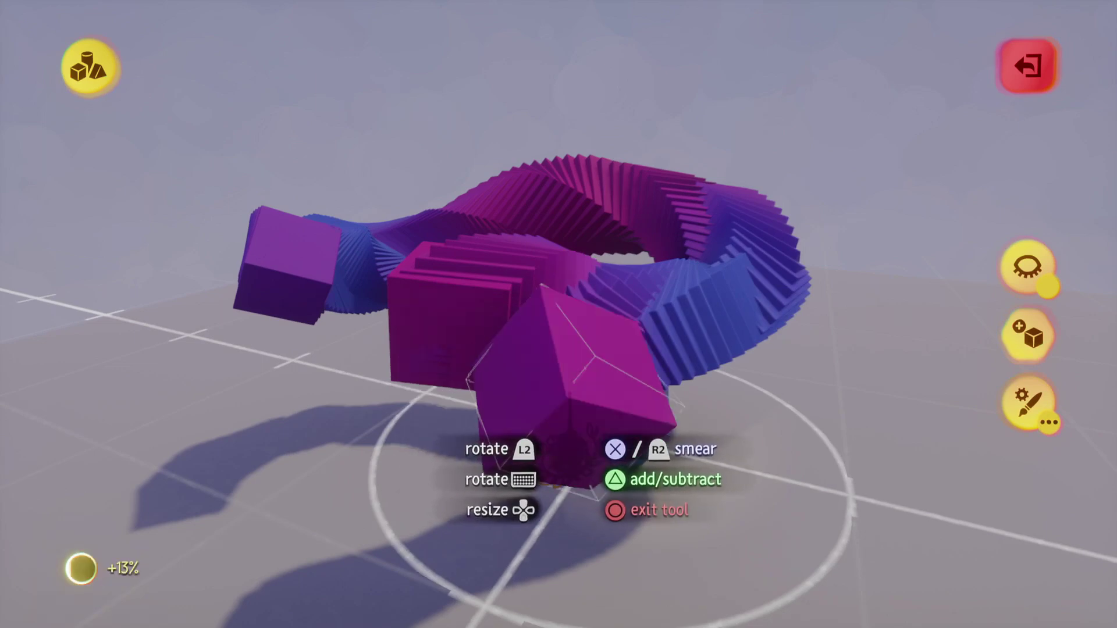
key("Escape")
key("ctrl+z")
Step: Enter the smear shape tool's settings and adjust the Section and Hole of a cylinder shape to form a hollow wedge
left_click(286, 133)
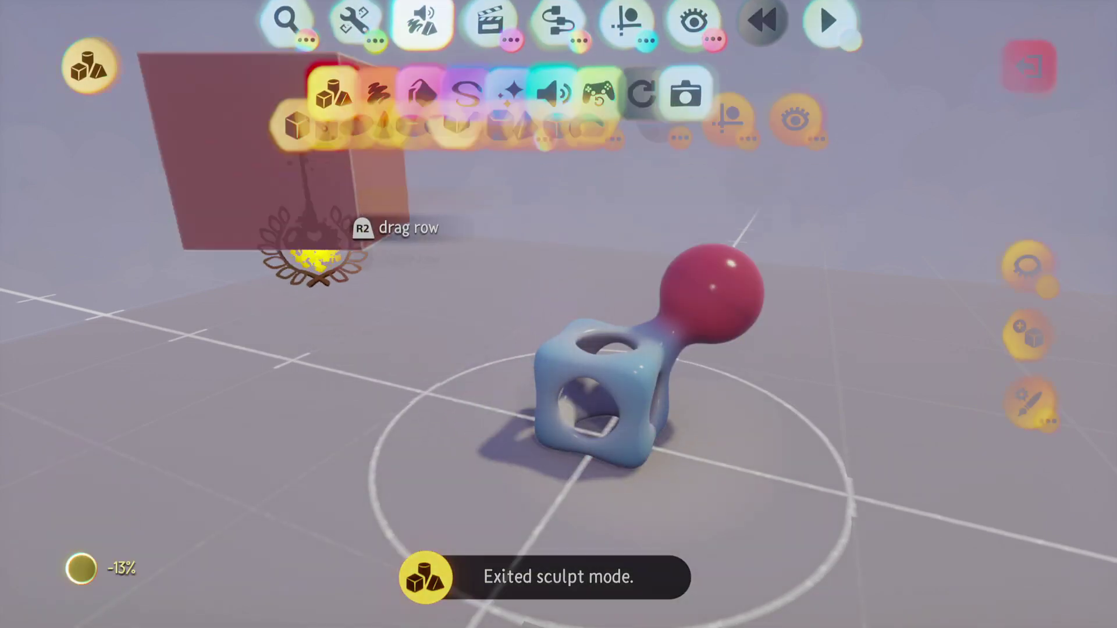
left_click(150, 133)
left_click(400, 407)
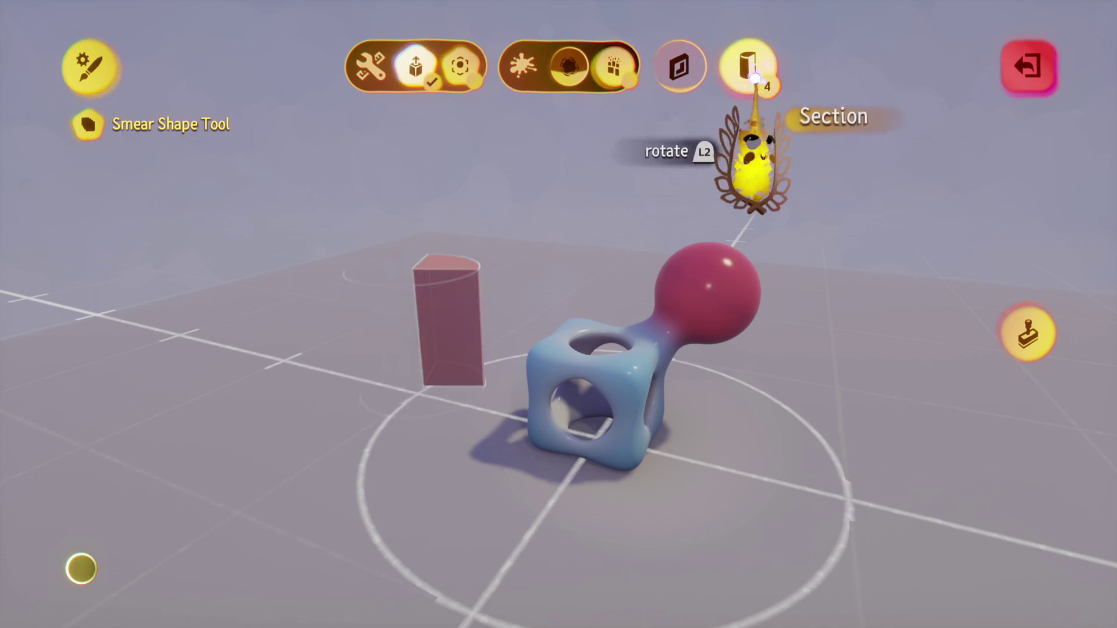
left_click(691, 134)
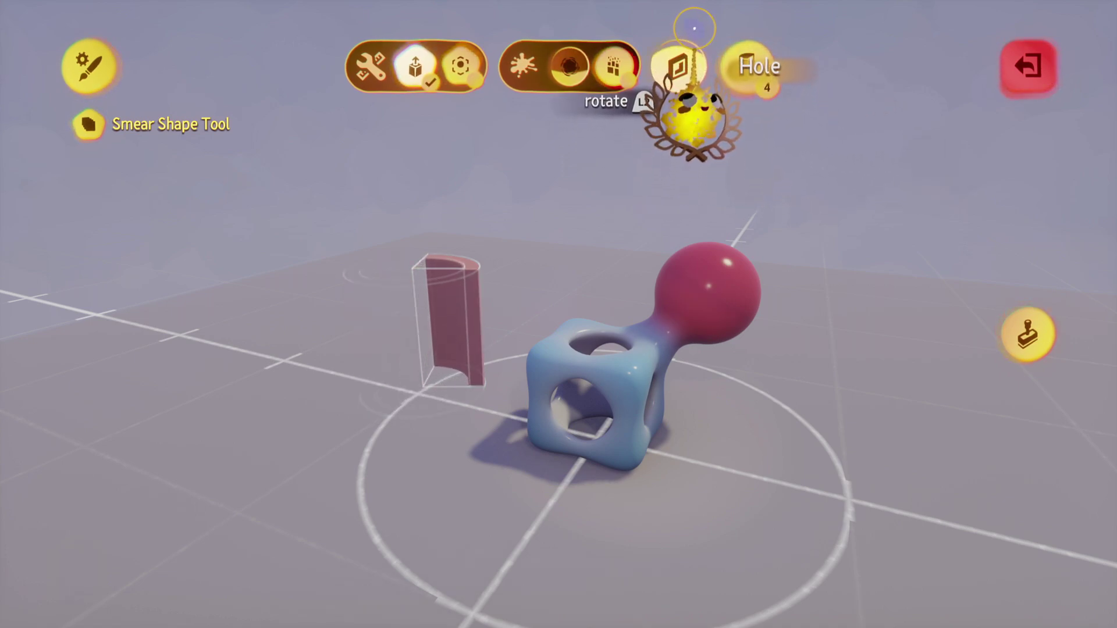
left_click_drag(698, 187, 735, 144)
left_click(745, 69)
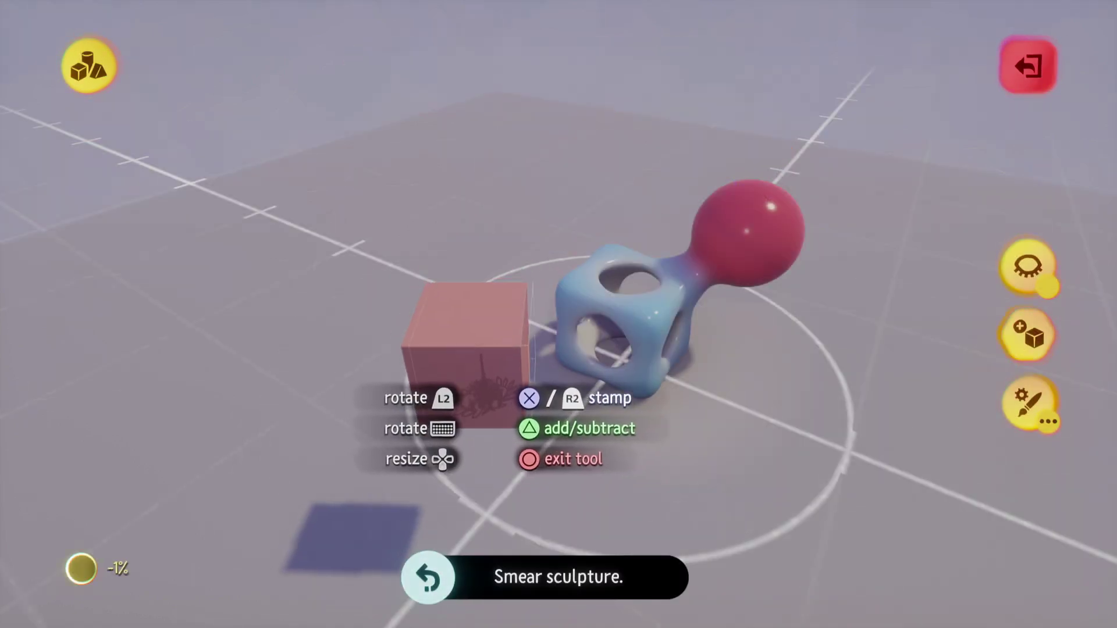
Step: Stamp a cube and a Rounded Cube beside the blue sculpture, and exit sculpt mode
left_click(465, 329)
left_click(692, 134)
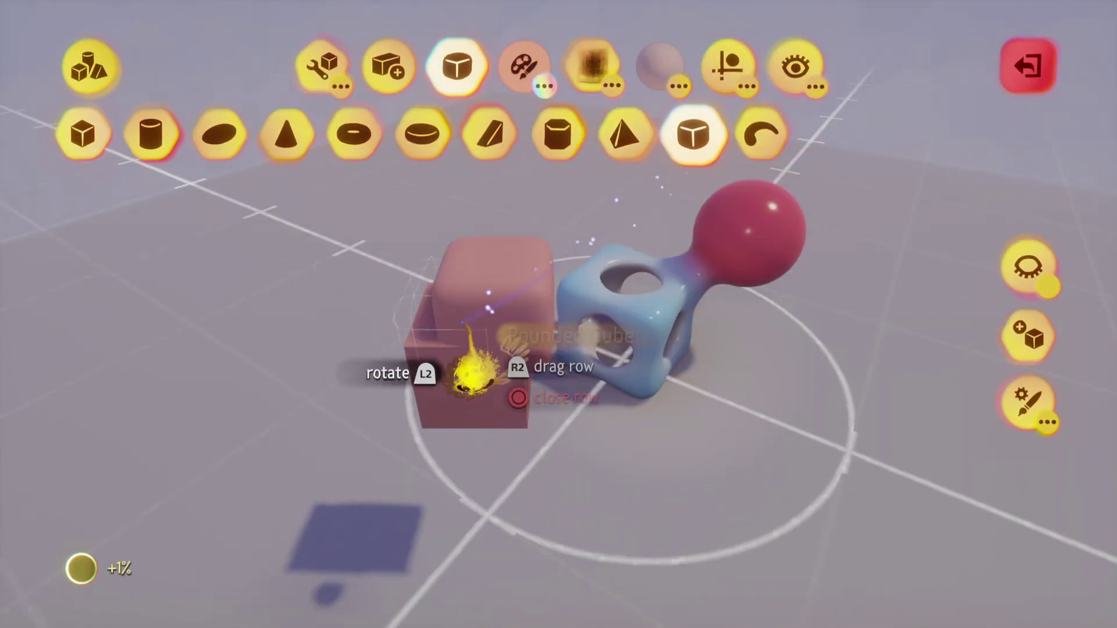
key("Escape")
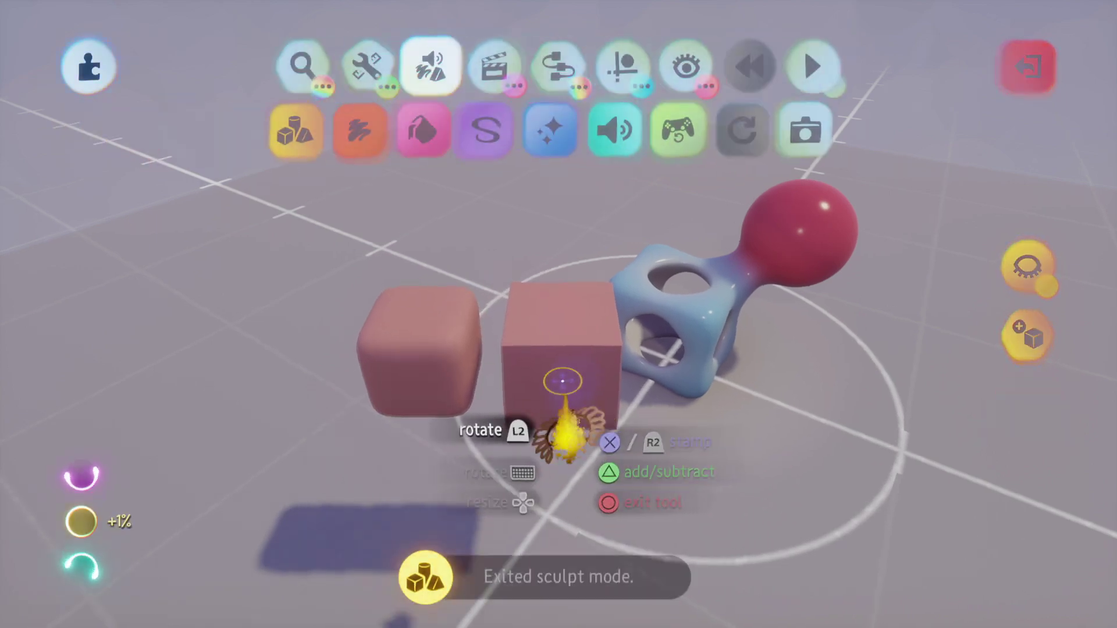
mouse_move(541, 370)
middle_mouse_down()
mouse_move(531, 399)
mouse_move(617, 345)
middle_mouse_up()
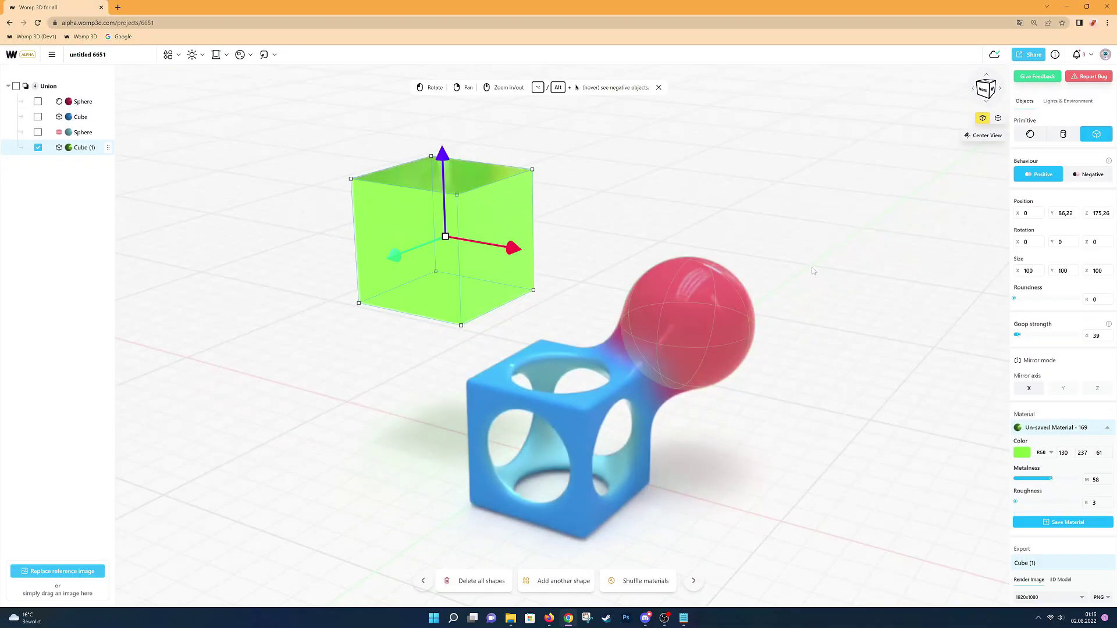
Step: Switch to Womp 3D, round the green cube to 40, and replace it with a cylinder at roundness 40
left_click_drag(1024, 300, 1059, 303)
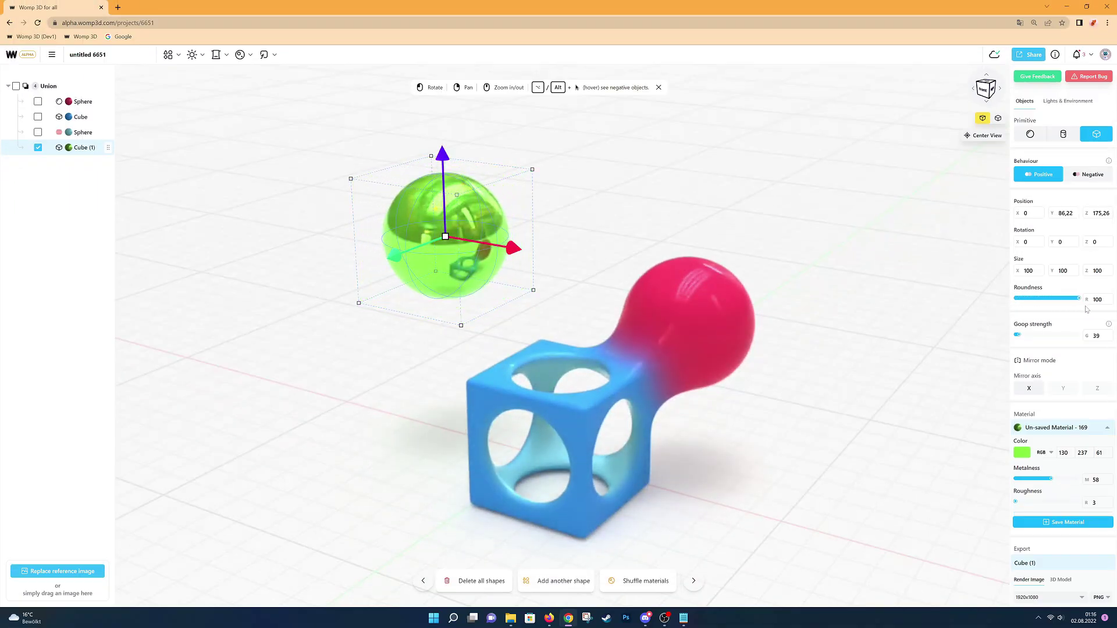
left_click_drag(1017, 300, 1040, 302)
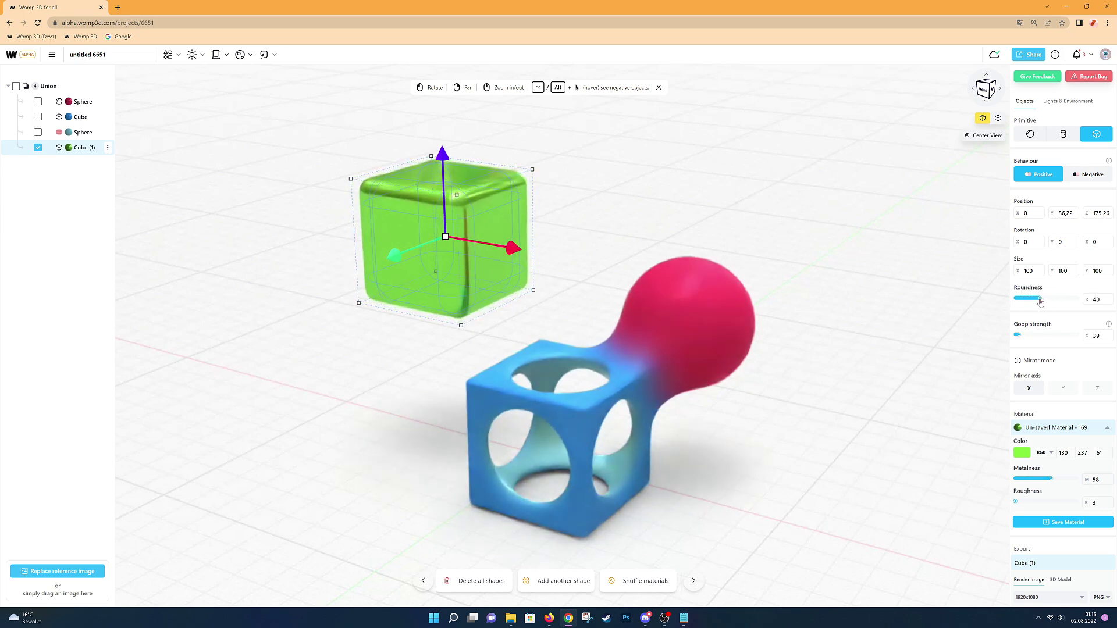
left_click(107, 149)
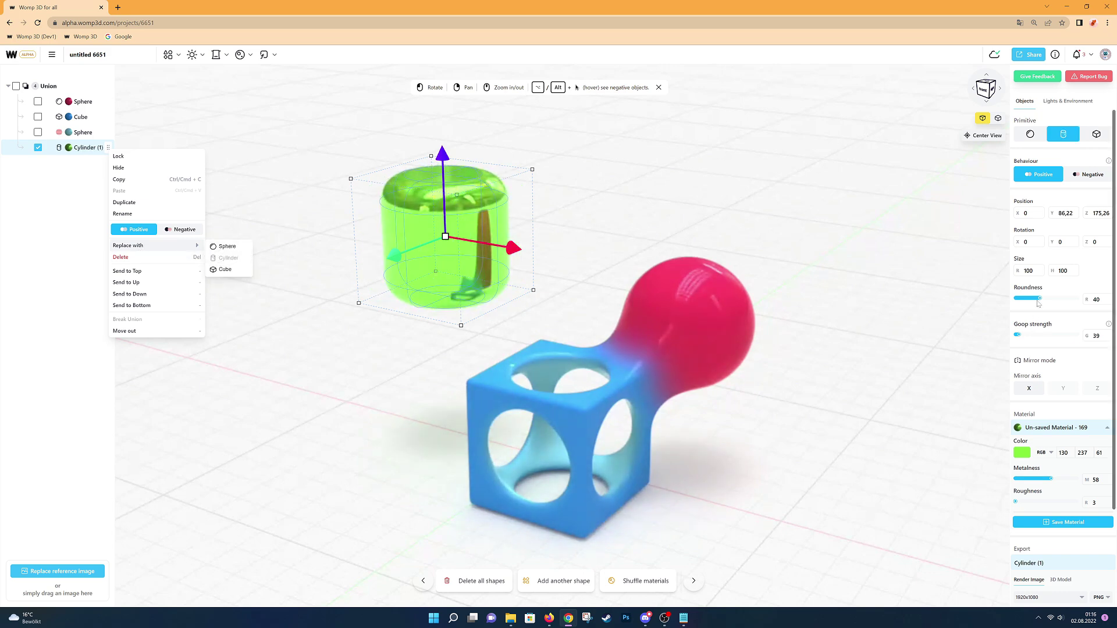
mouse_move(1041, 301)
left_mouse_down()
mouse_move(1073, 303)
mouse_move(1036, 301)
left_mouse_up()
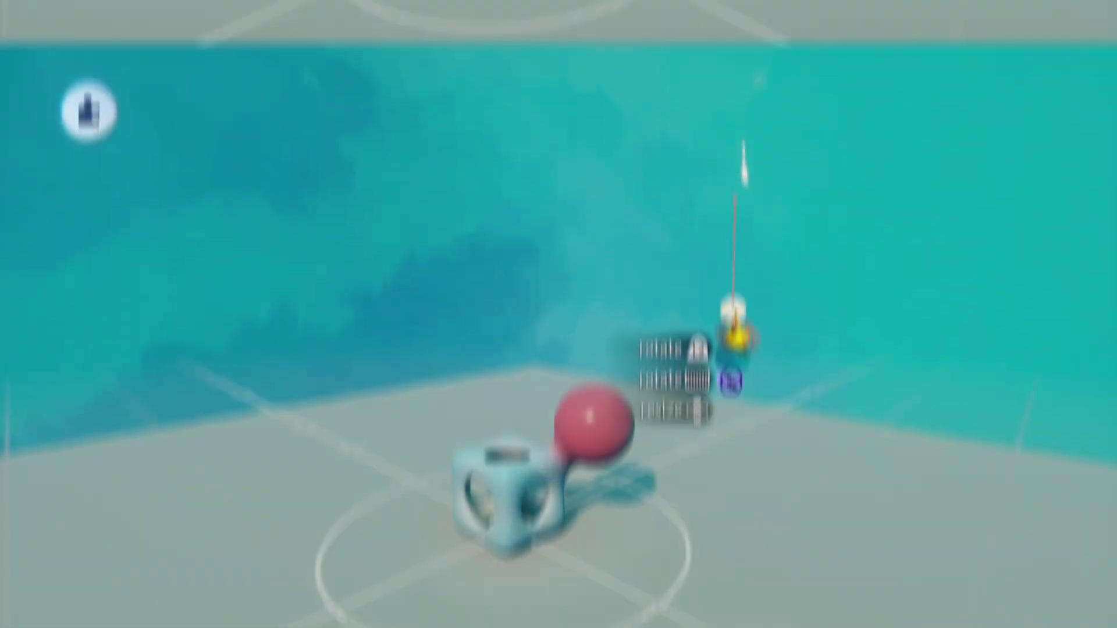
Step: Switch to Dreams, reposition the sun and adjust the sky colour in the Sun & Sky properties
mouse_move(736, 338)
middle_mouse_down()
mouse_move(760, 337)
mouse_move(765, 367)
mouse_move(731, 289)
mouse_move(756, 302)
mouse_move(732, 428)
middle_mouse_up()
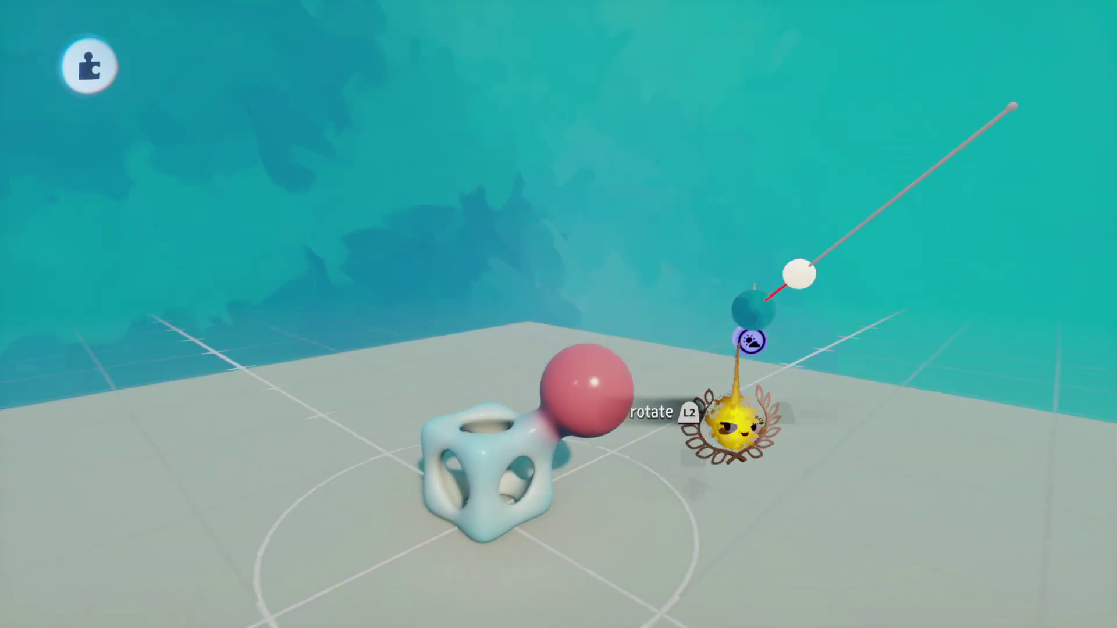
left_click(727, 424)
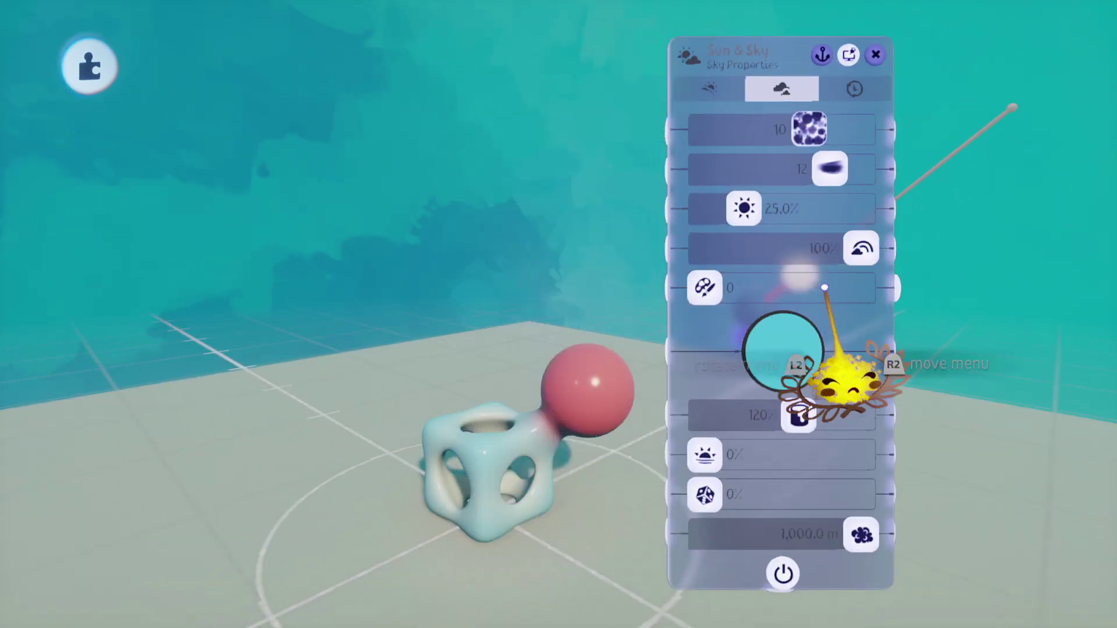
left_click(812, 355)
left_click_drag(803, 378, 792, 349)
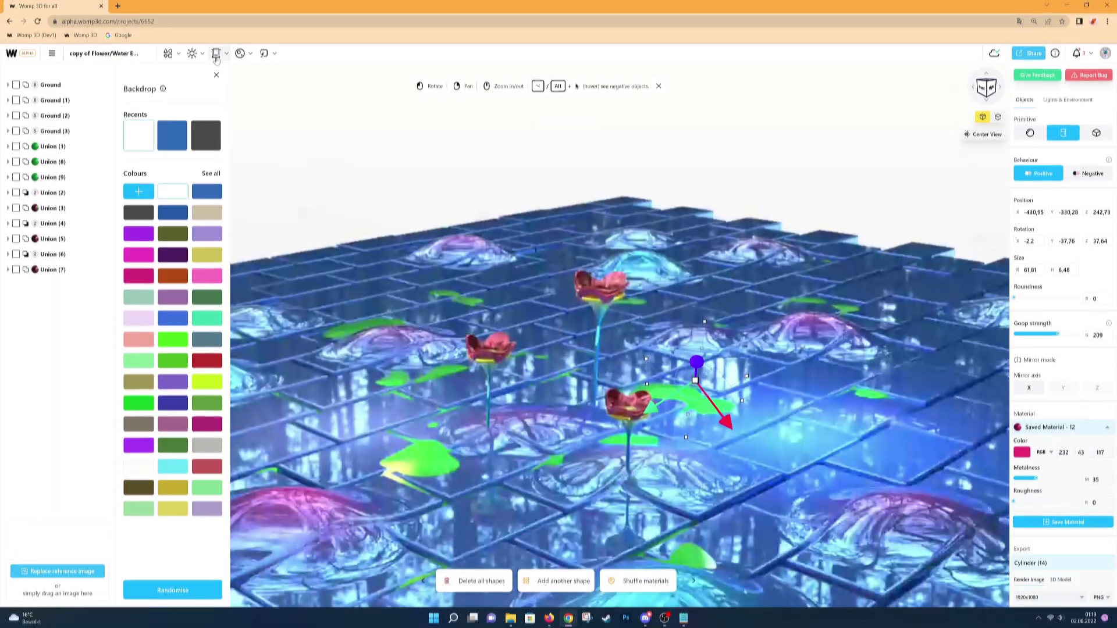
Step: Switch to Womp 3D's flower and water scene and create a new blue backdrop colour of RGB 54, 124, 181
left_click(144, 197)
left_click(303, 106)
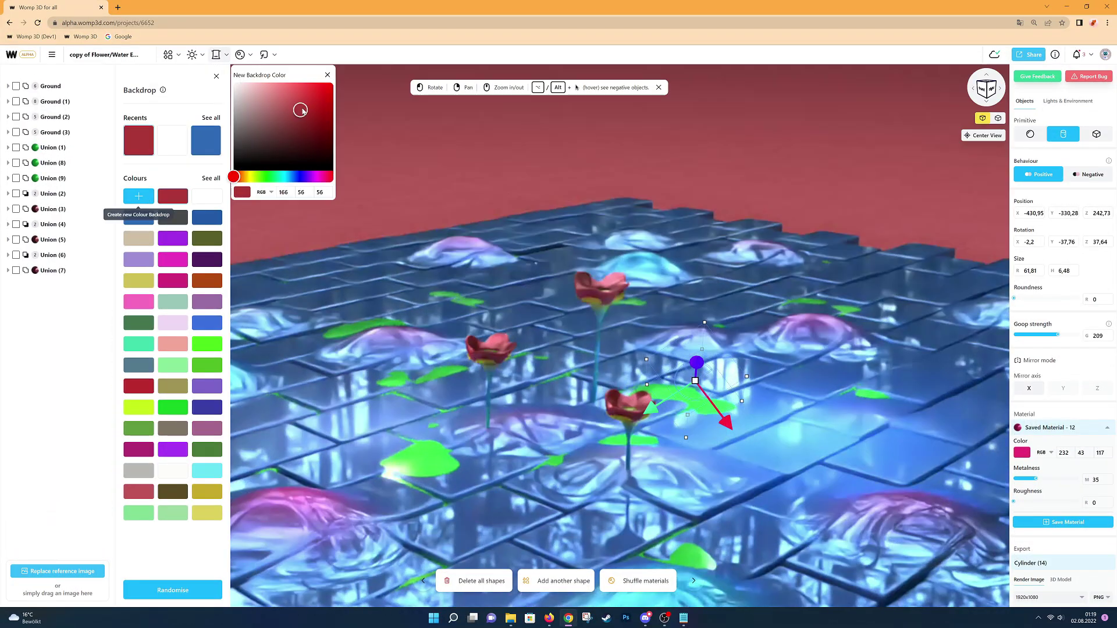
left_click_drag(235, 178, 292, 184)
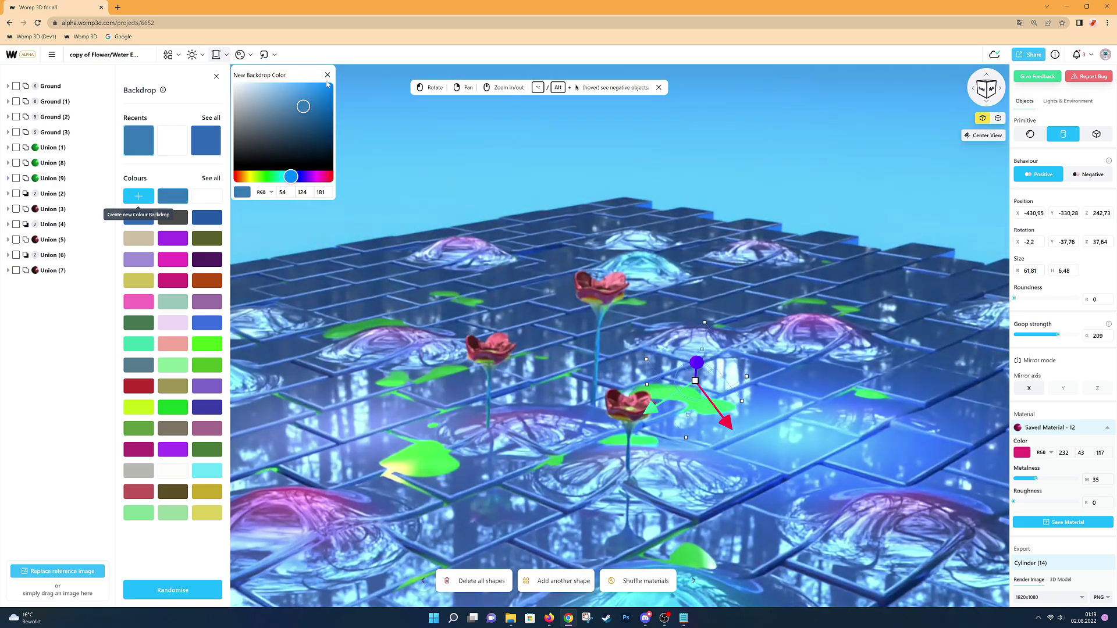
Step: Replace the flower scene's global lighting with a different environment image
left_click_drag(717, 274, 725, 301)
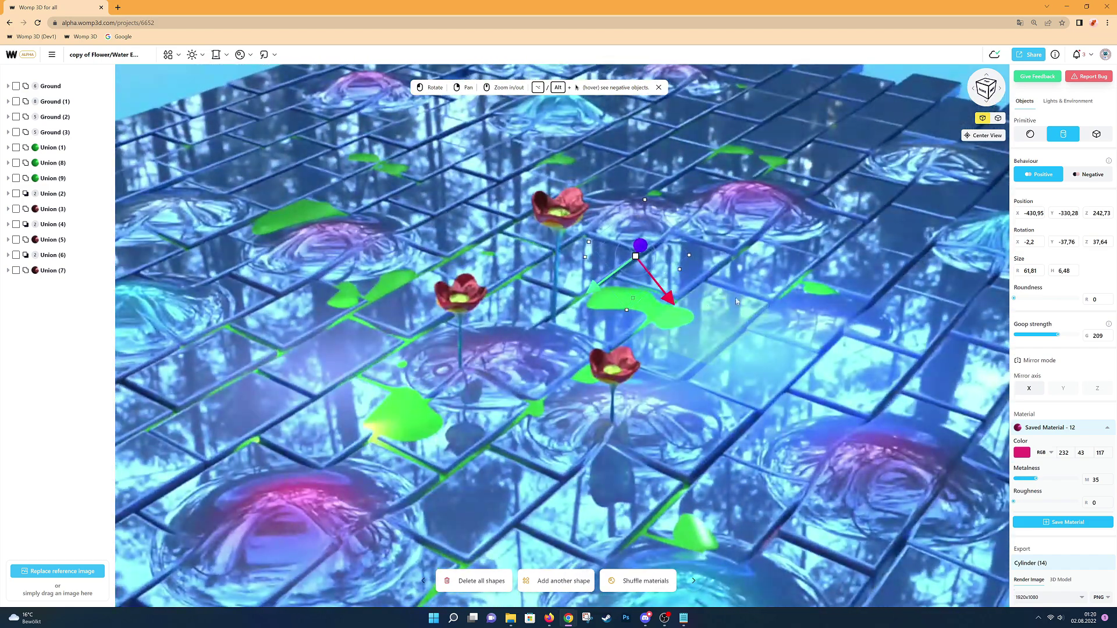
left_click(1073, 102)
left_click(1054, 286)
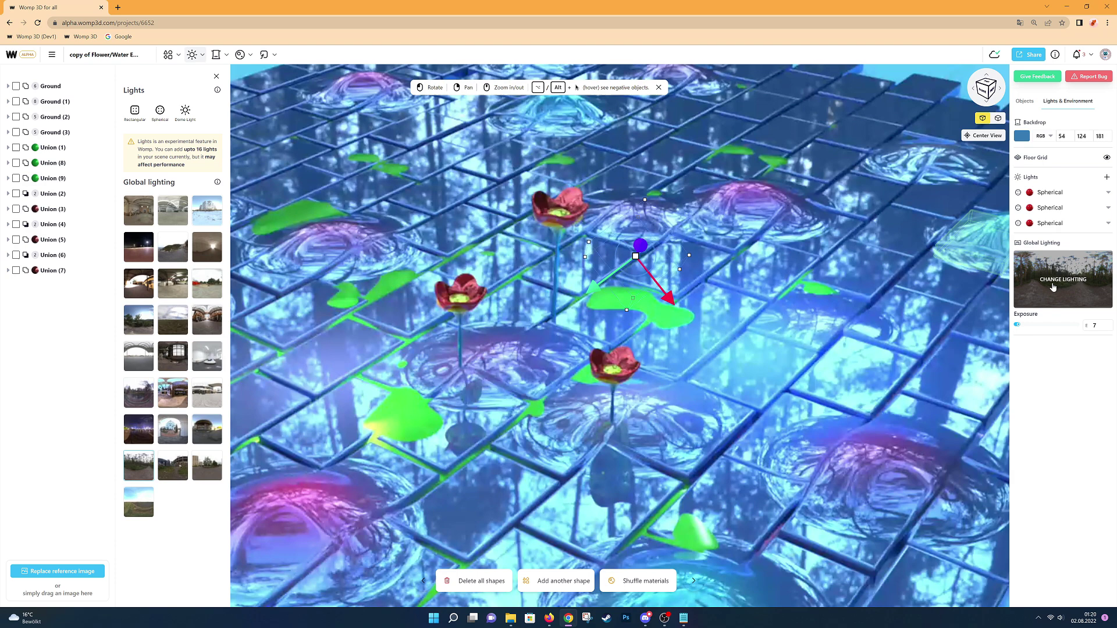
left_click(147, 429)
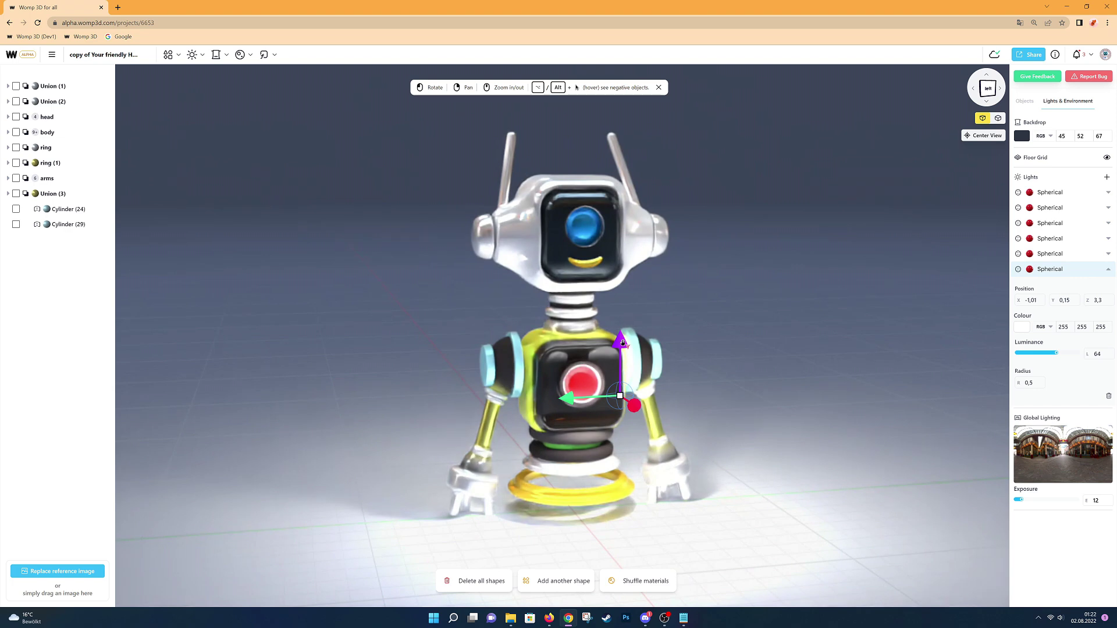
Step: In the robot scene, raise the last spherical light to head height at about Y 7 and sweep it sideways across the head
left_click_drag(622, 344, 620, 264)
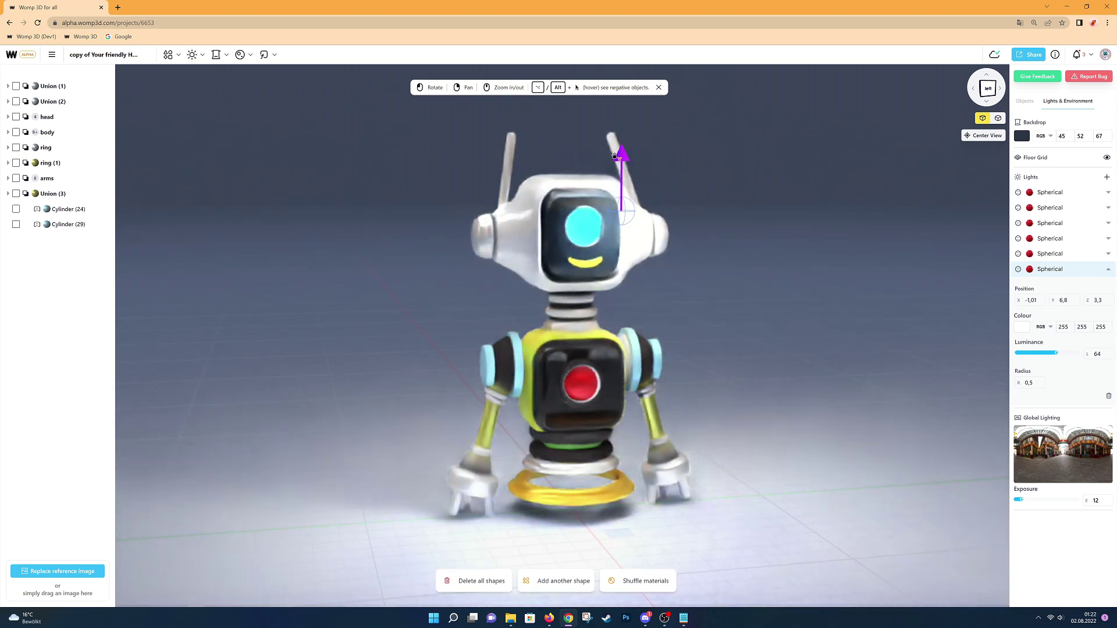
left_click_drag(573, 205, 451, 212)
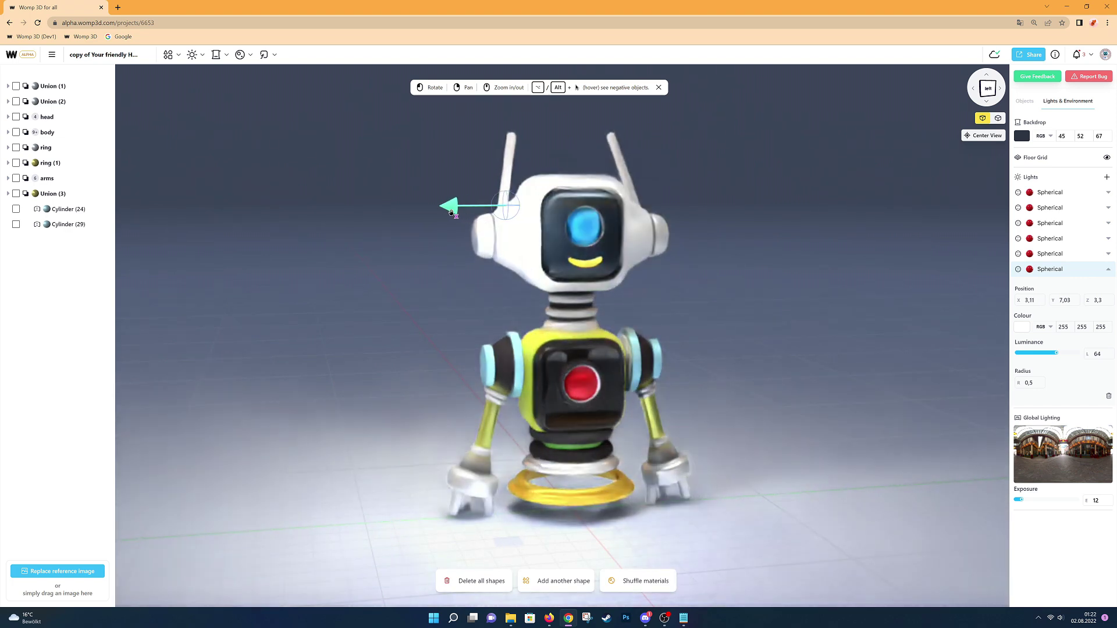
left_click_drag(574, 220, 760, 219)
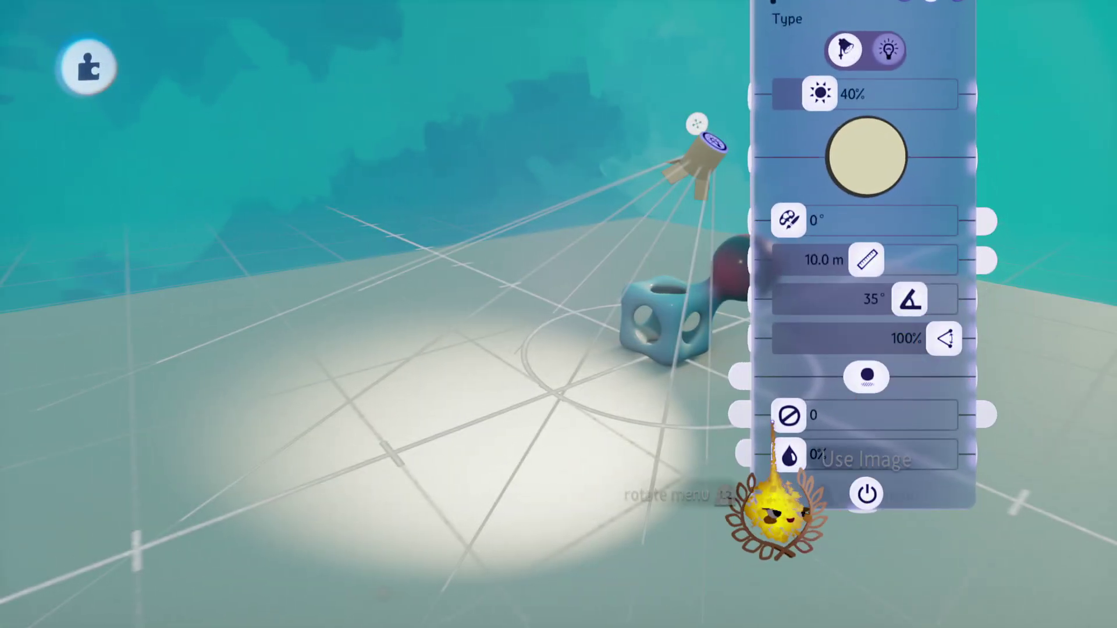
Step: Switch to Dreams, set the spotlight's Use Image to 3 and reposition the patterned spotlight
left_click_drag(774, 430, 815, 411)
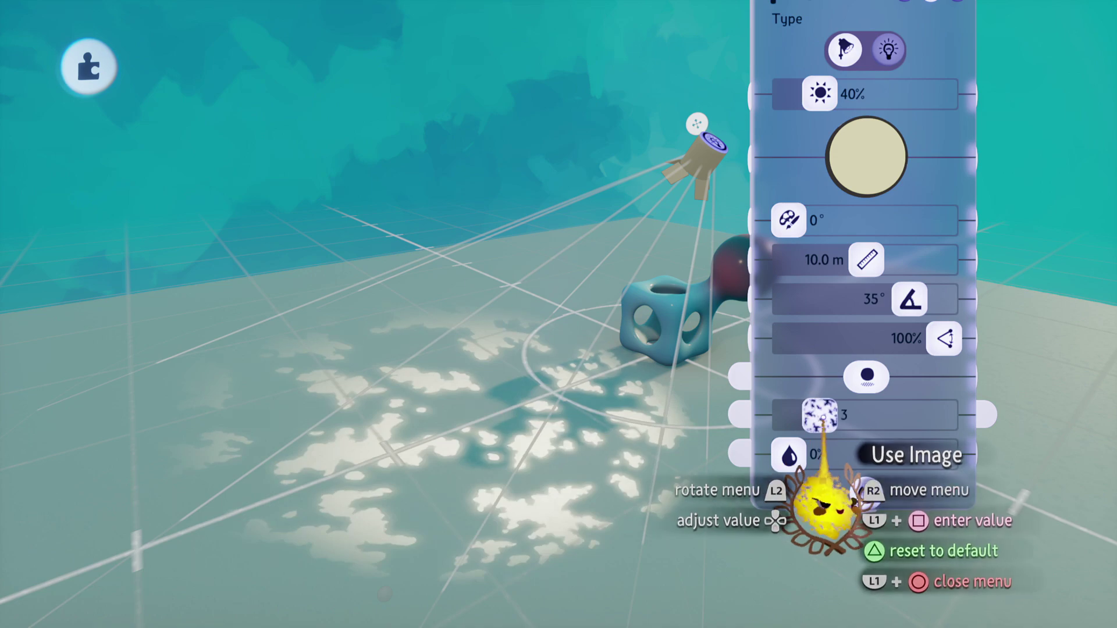
key("Escape")
left_click_drag(735, 262, 636, 186)
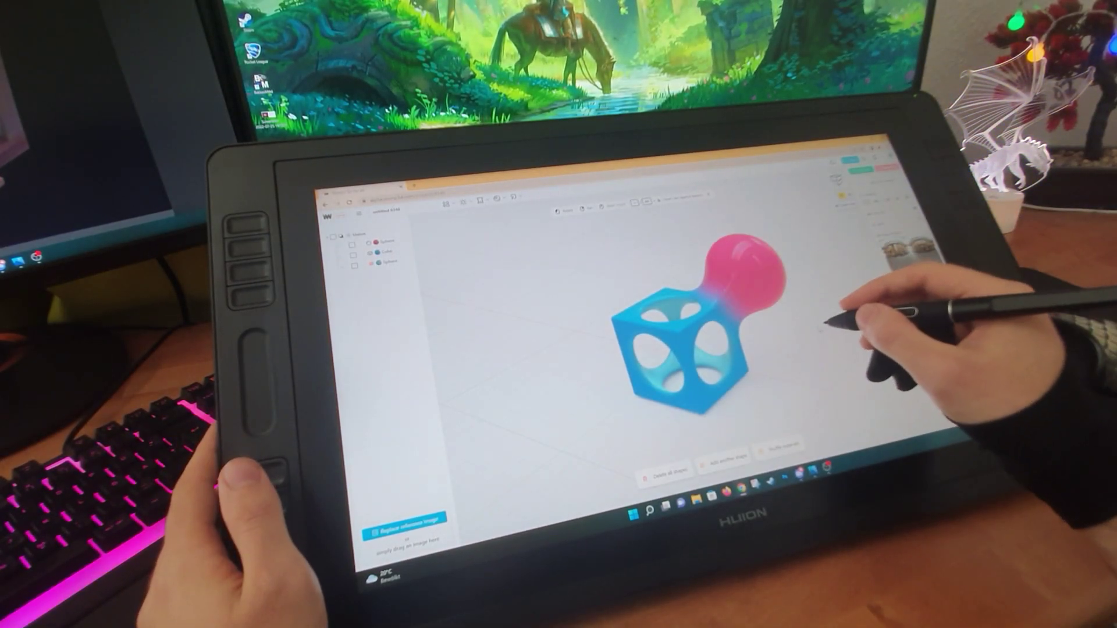
Step: Switch to Womp 3D on the pen display, delete the existing union and add a cube
left_click(404, 243)
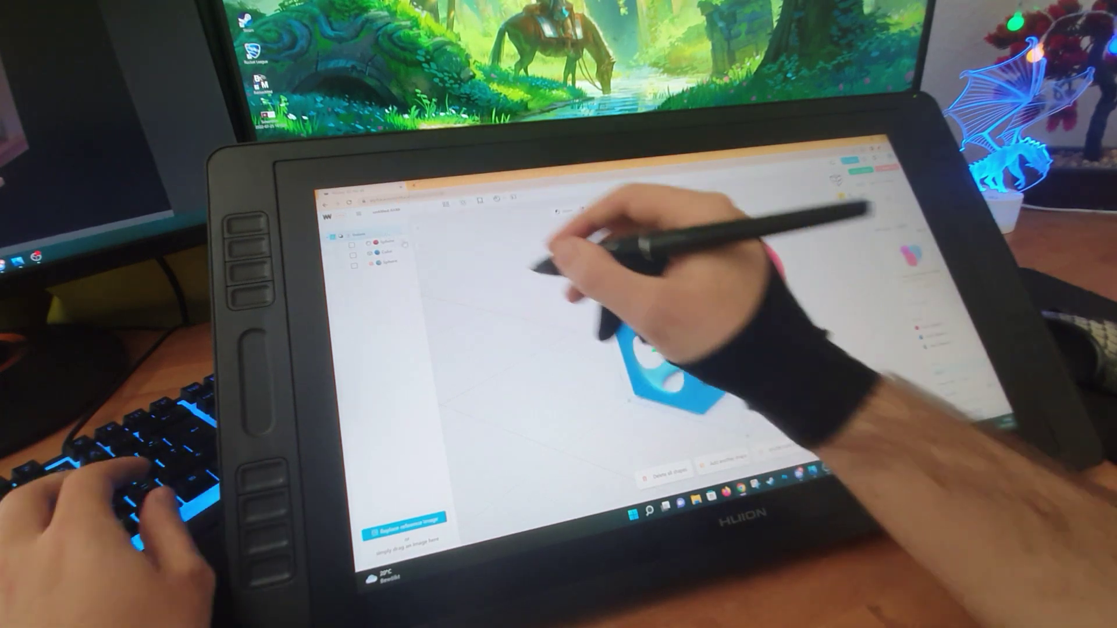
key("Delete")
left_click(446, 204)
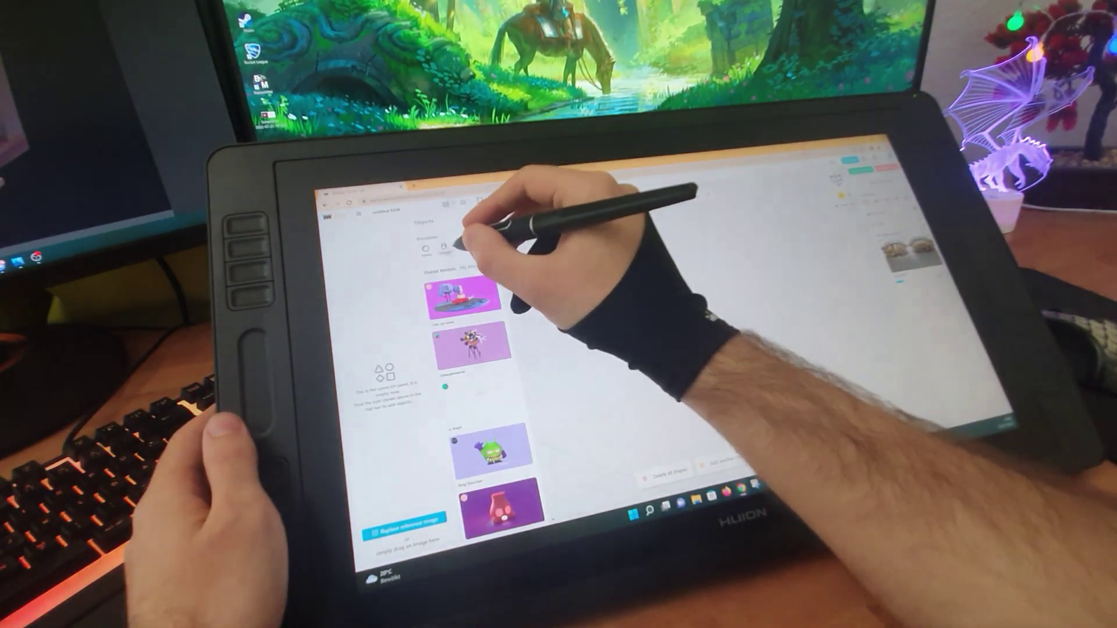
left_click(462, 245)
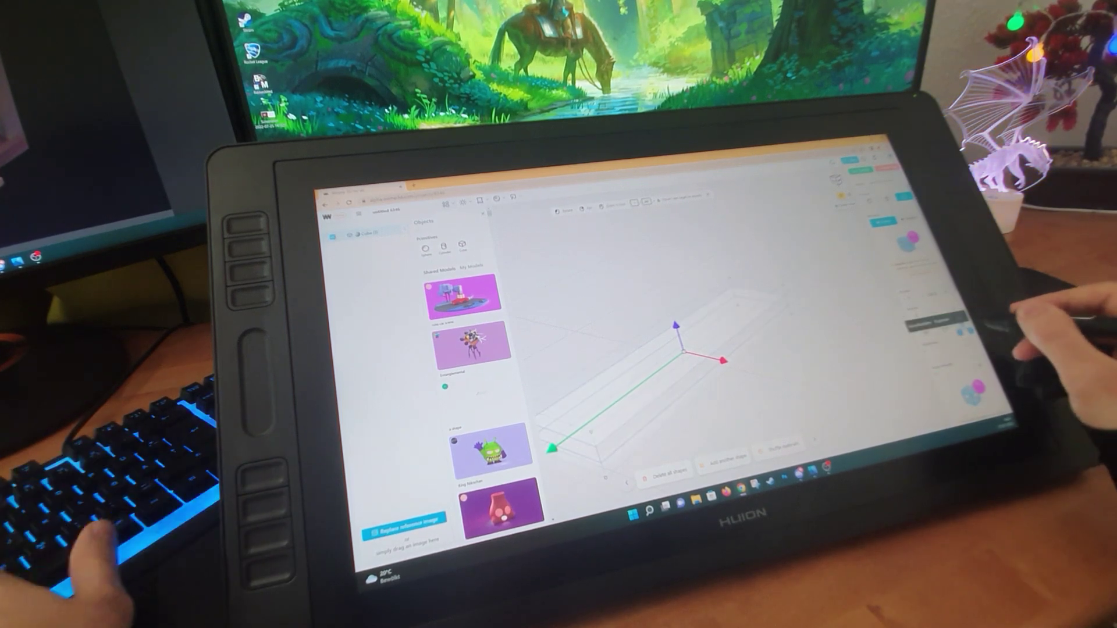
Step: Stretch the cube into a wide flat slab, give it a light wood-yellow material and duplicate it
left_click(750, 372)
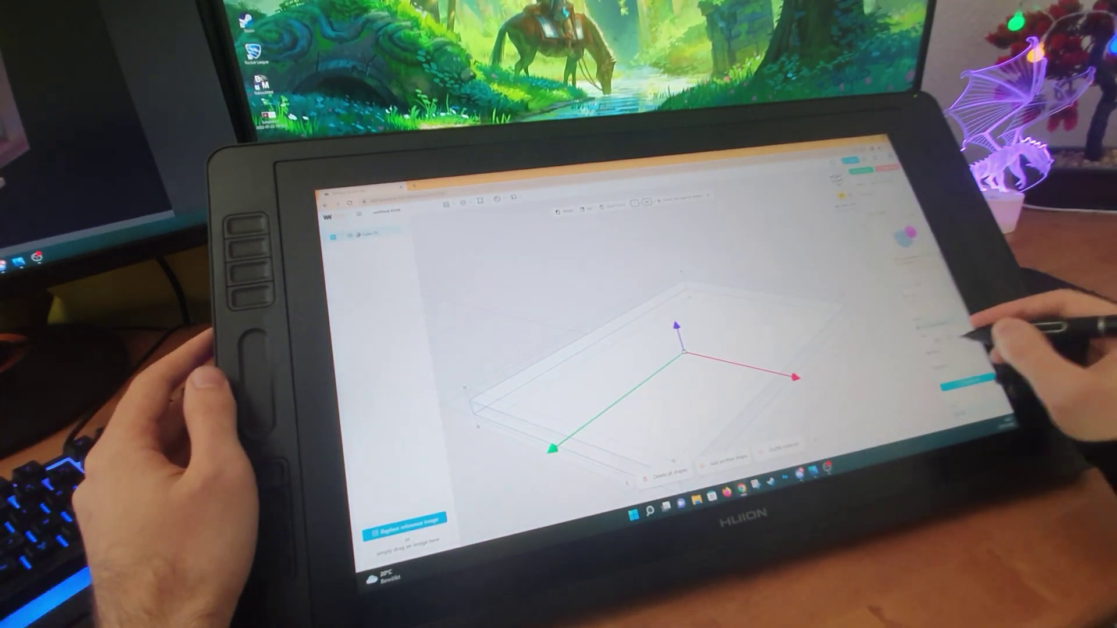
left_click_drag(892, 362, 922, 408)
left_click(722, 388)
key("ctrl+d")
left_click_drag(673, 314, 675, 317)
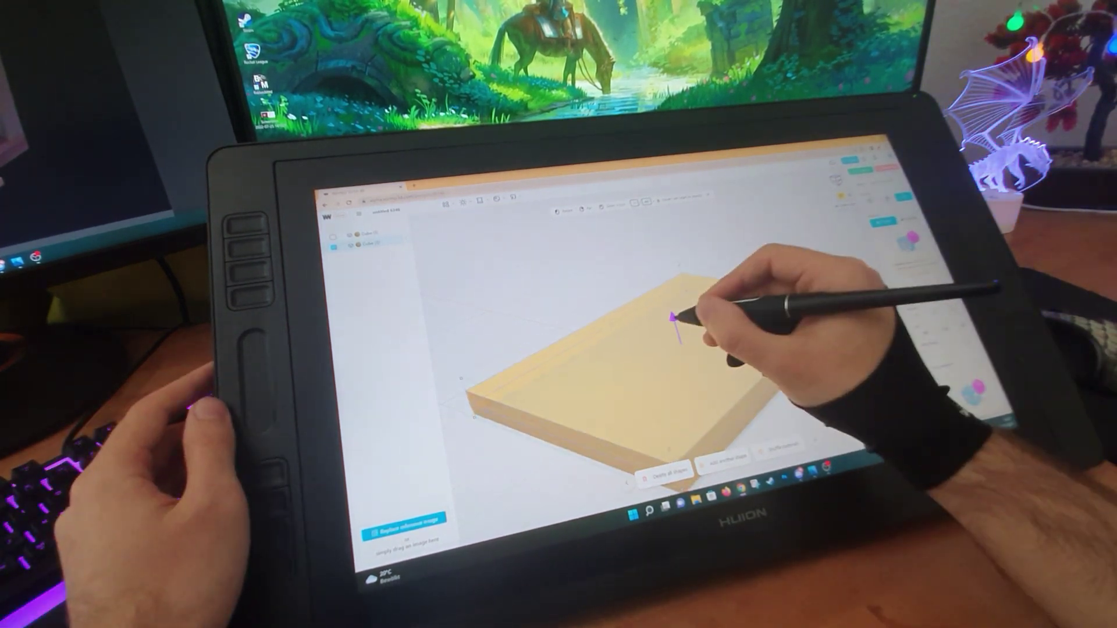
Step: Duplicate the cube again and use the copy as a narrow negative shape to cut a lengthwise groove near the slab's edge
key("ctrl+d")
left_click_drag(653, 237, 623, 294)
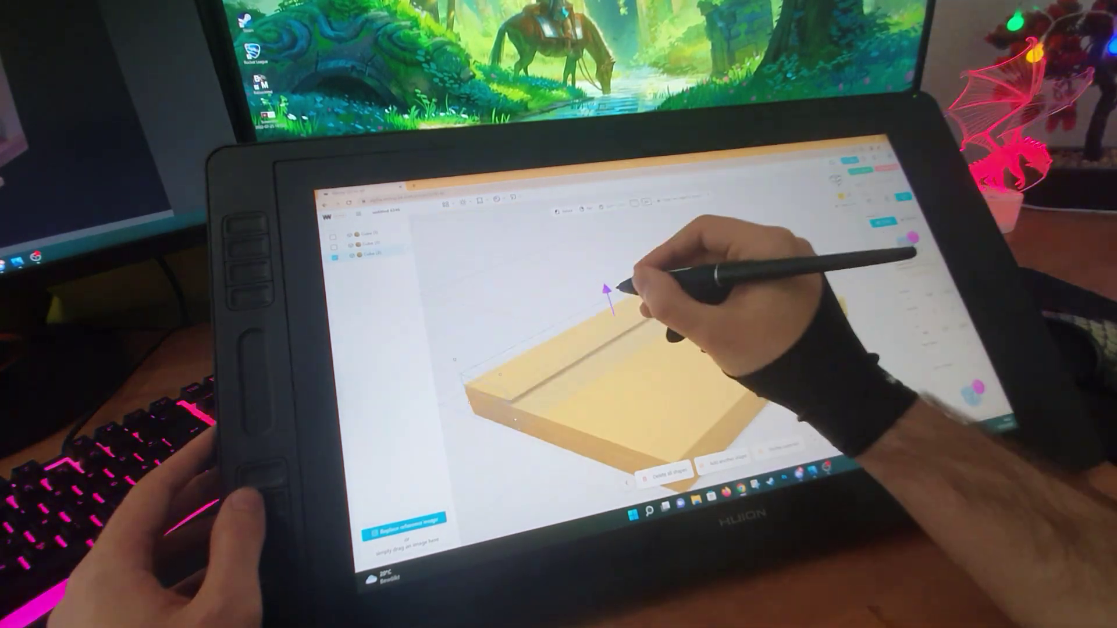
left_click(892, 349)
left_click(886, 170)
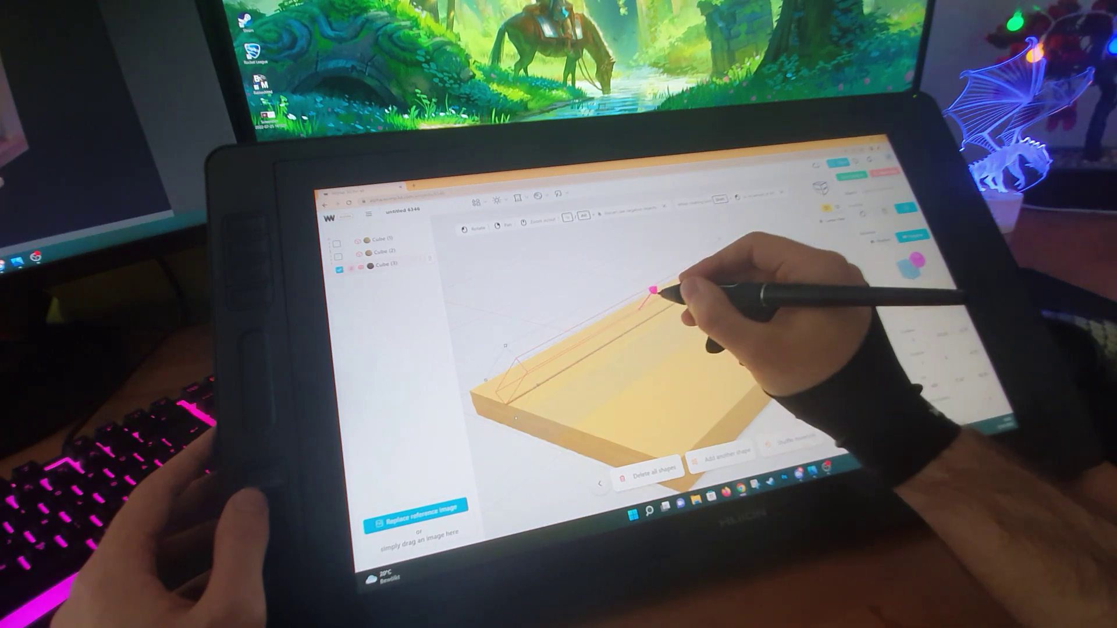
left_click(659, 416)
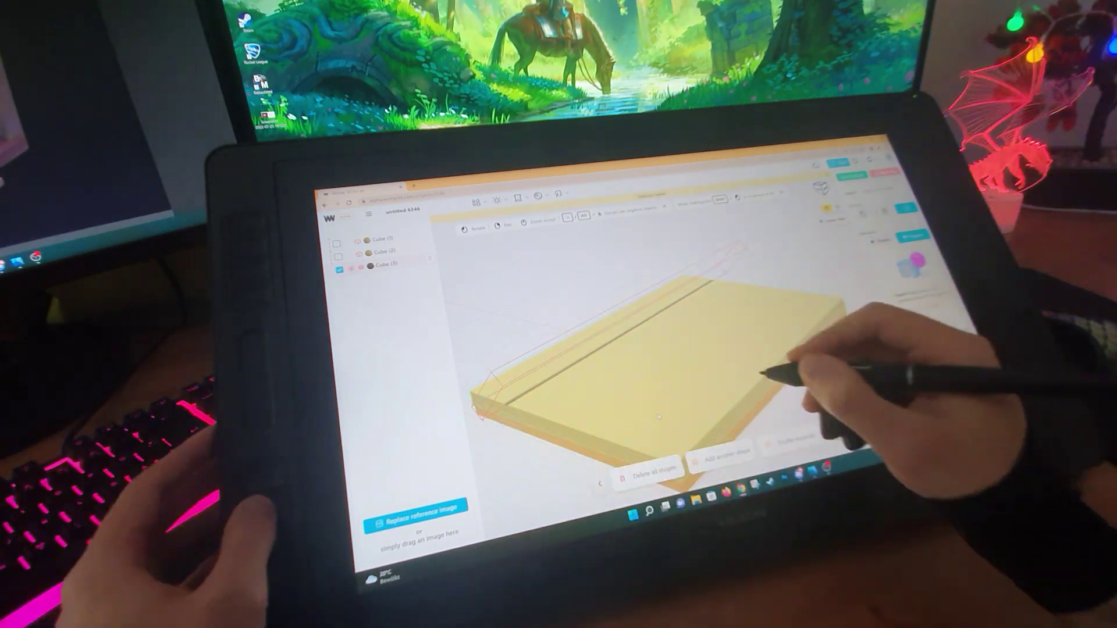
Step: Duplicate the negative cube across the slab to cut two more parallel grooves, and extend the slab with another cube
key("ctrl+d")
left_click_drag(707, 298, 740, 335)
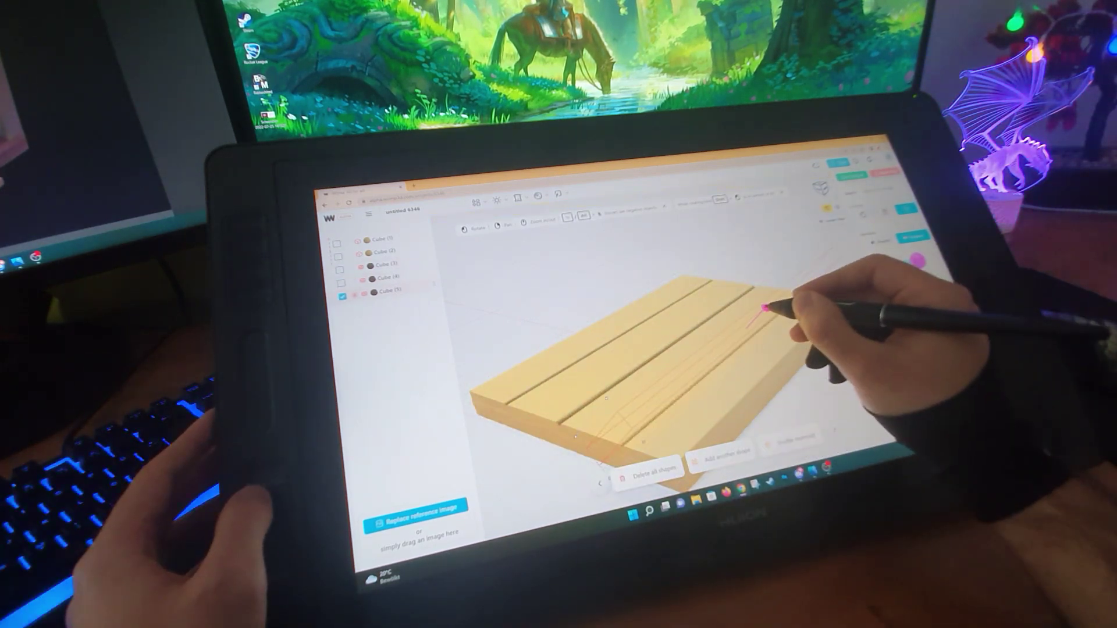
left_click(720, 453)
left_click_drag(793, 369, 861, 384)
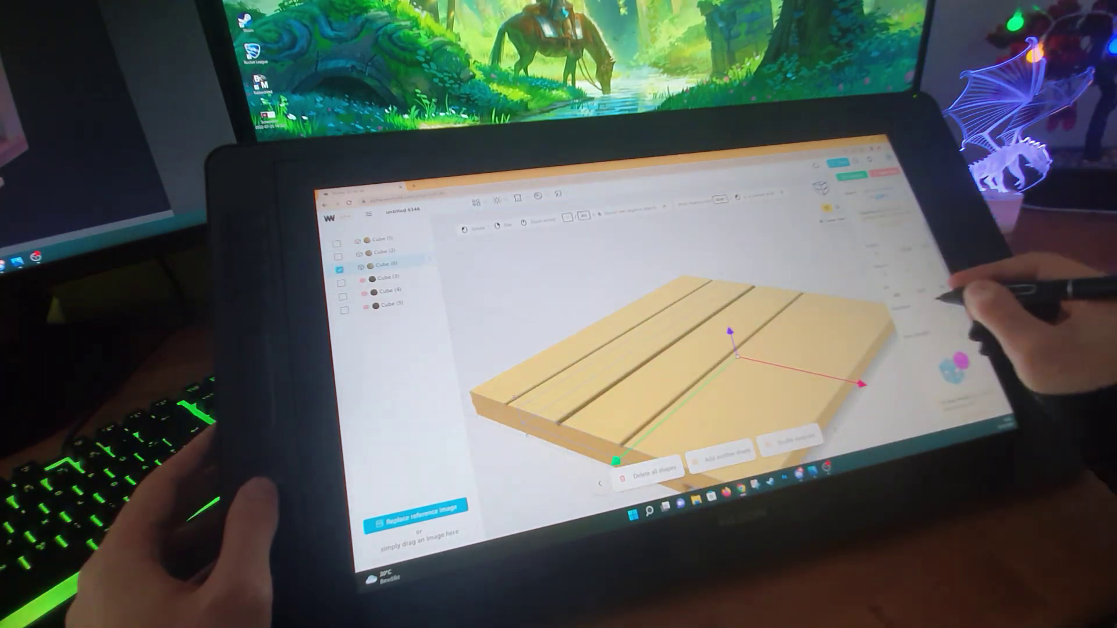